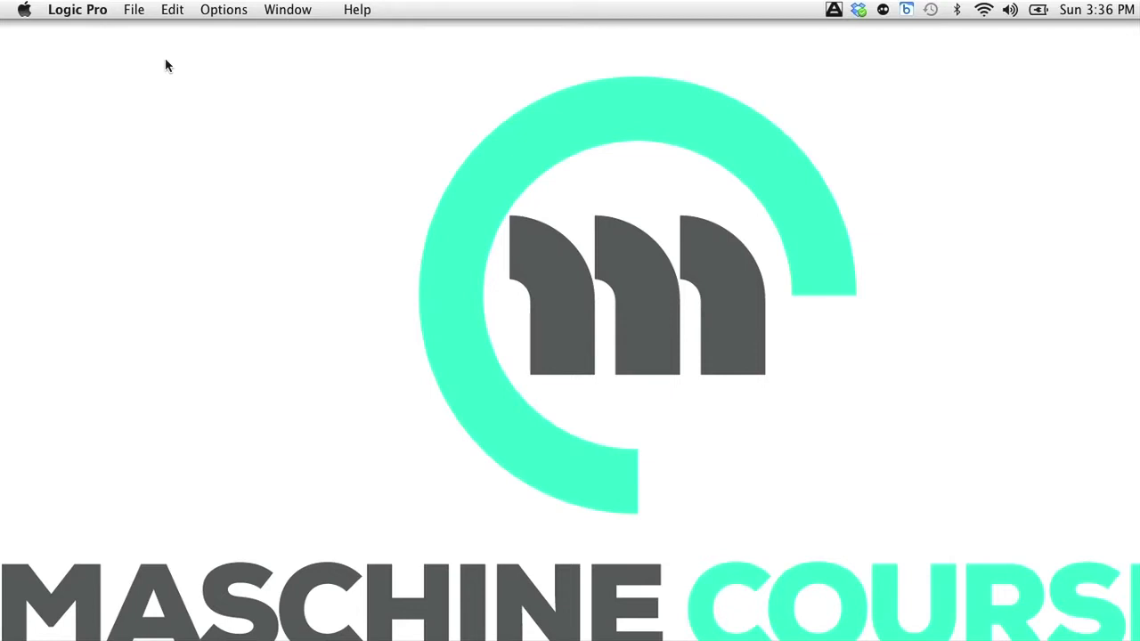
Step: Create a new Empty Project with one Software Instrument track
left_click(137, 13)
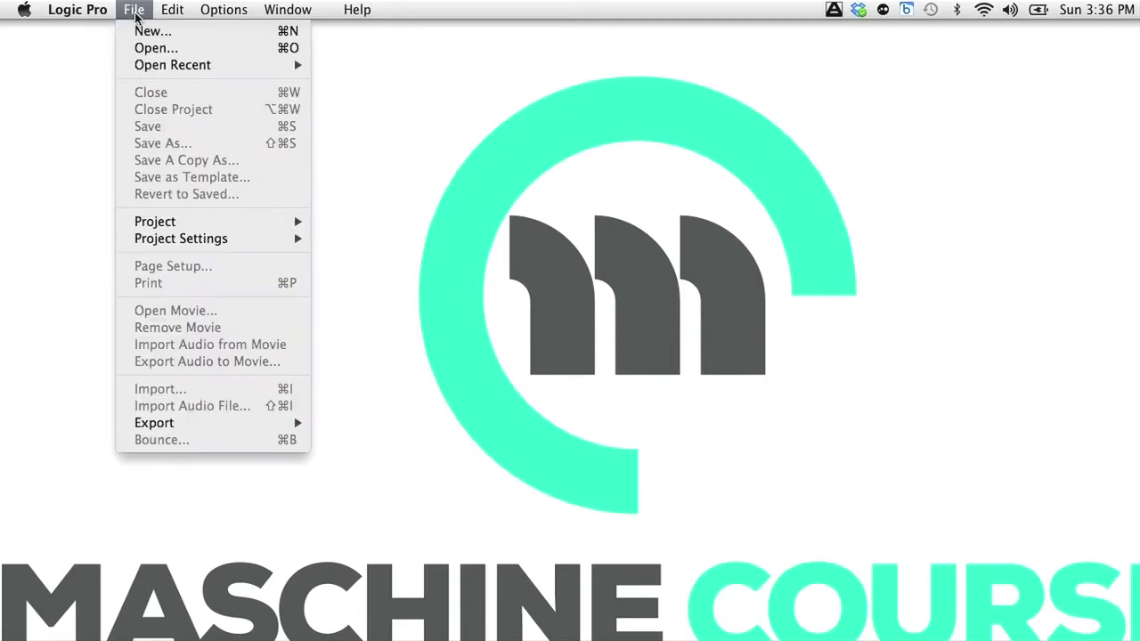
left_click(212, 36)
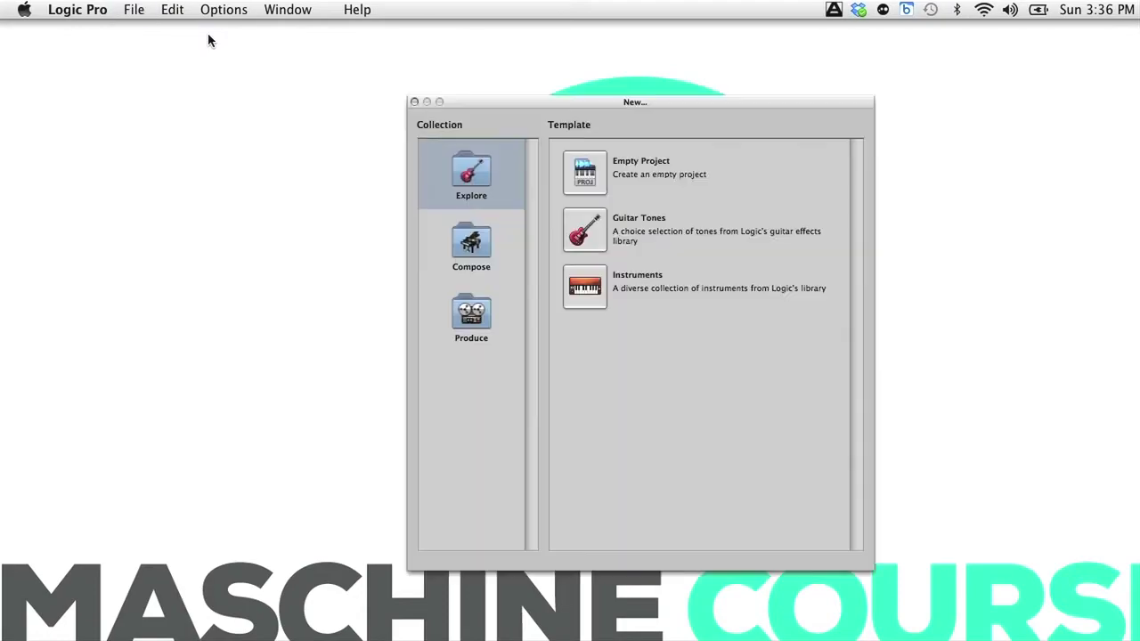
left_click(585, 188)
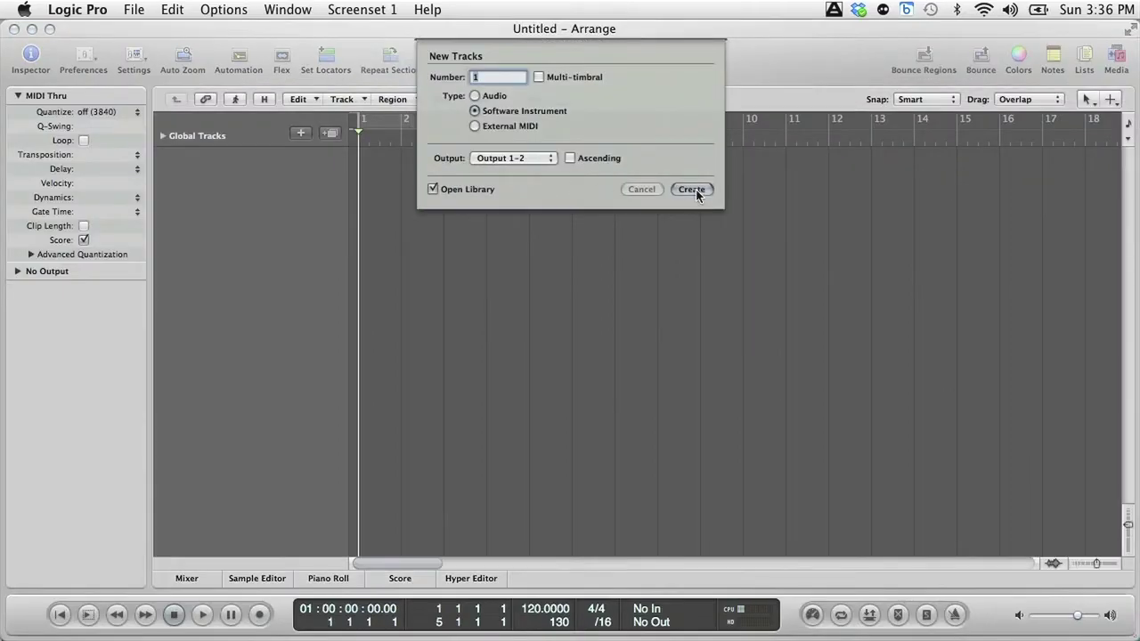
left_click(693, 189)
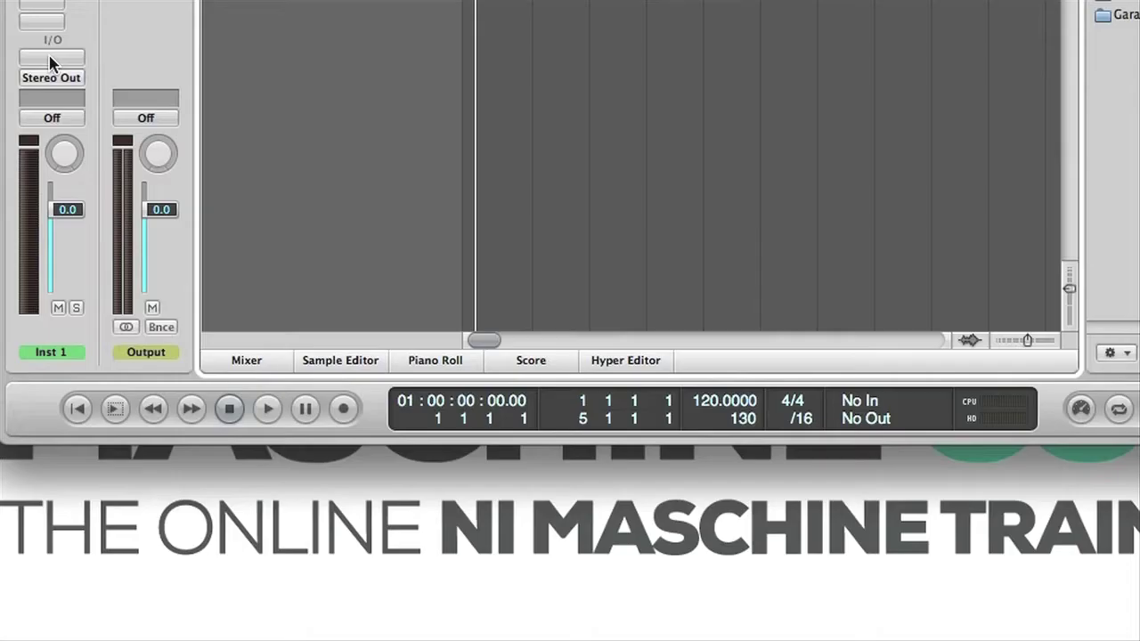
Step: Load Native Instruments Maschine in Multi Output (8xStereo, 8xMono) mode on Inst 1
left_click(39, 350)
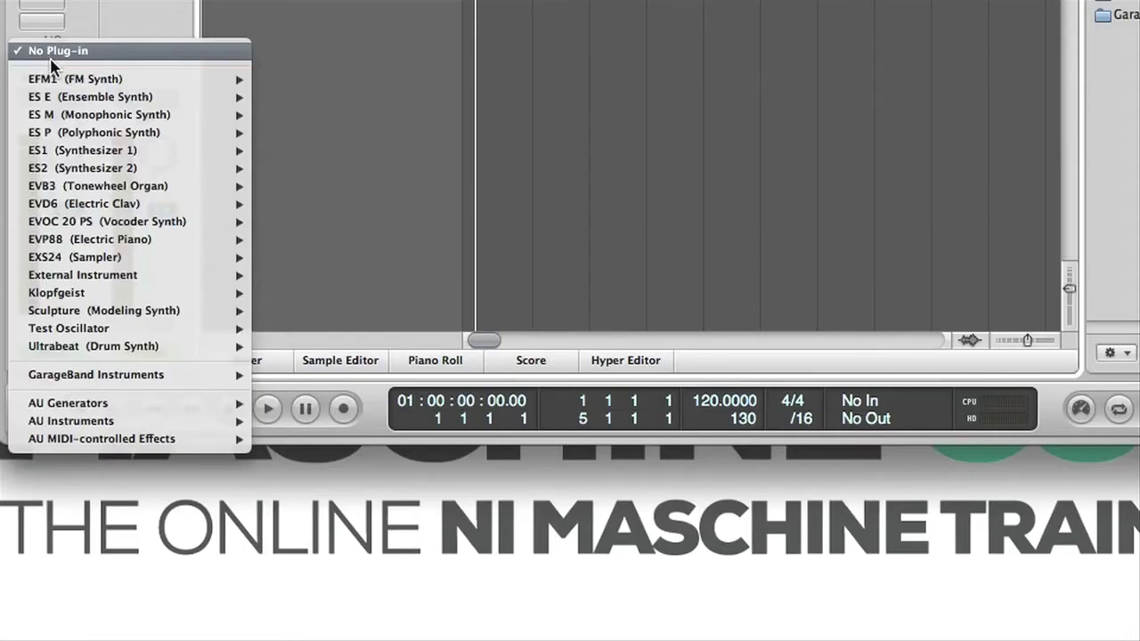
mouse_move(159, 424)
mouse_move(294, 429)
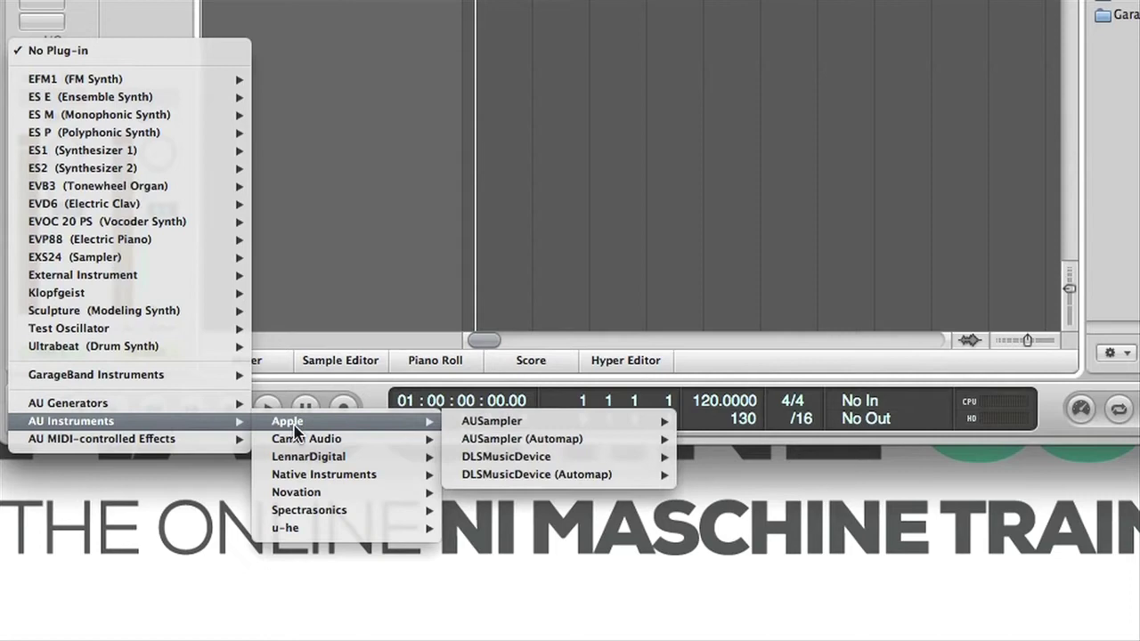
mouse_move(338, 474)
mouse_move(519, 543)
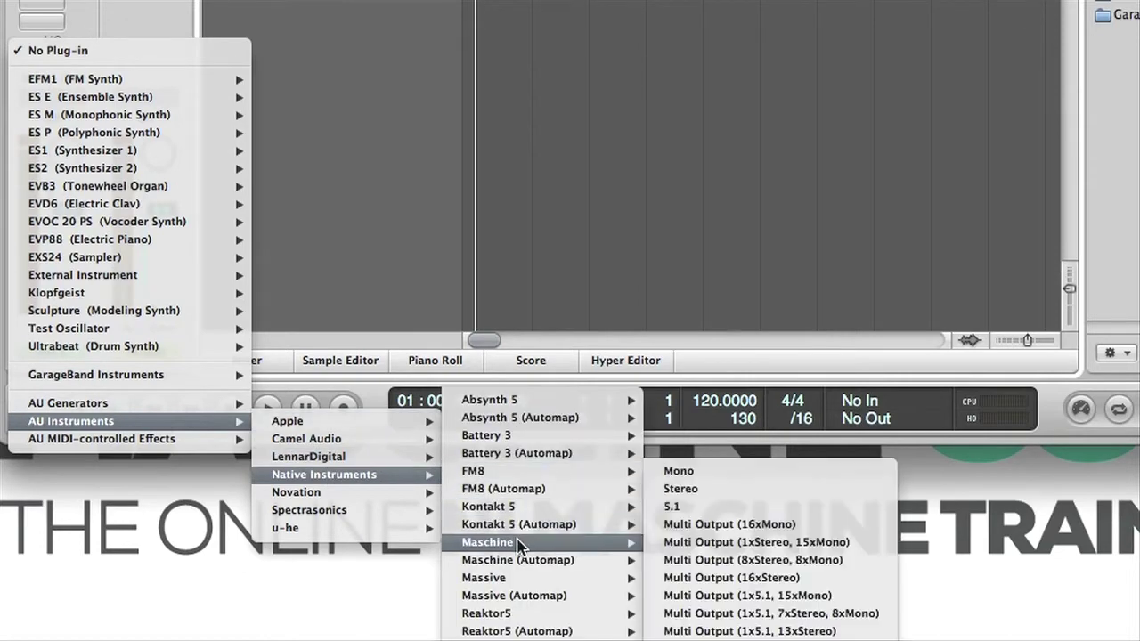
left_click(735, 561)
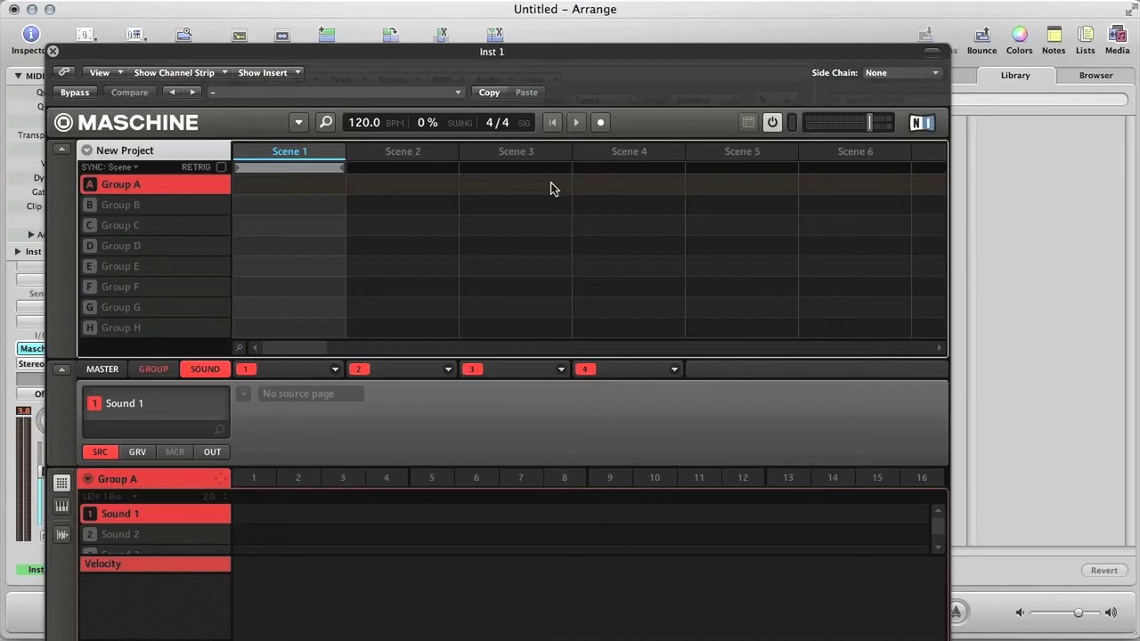
Step: Open the recent RoutingTut.mprj project in Maschine and hide the sampler settings
left_click_drag(495, 70, 545, 28)
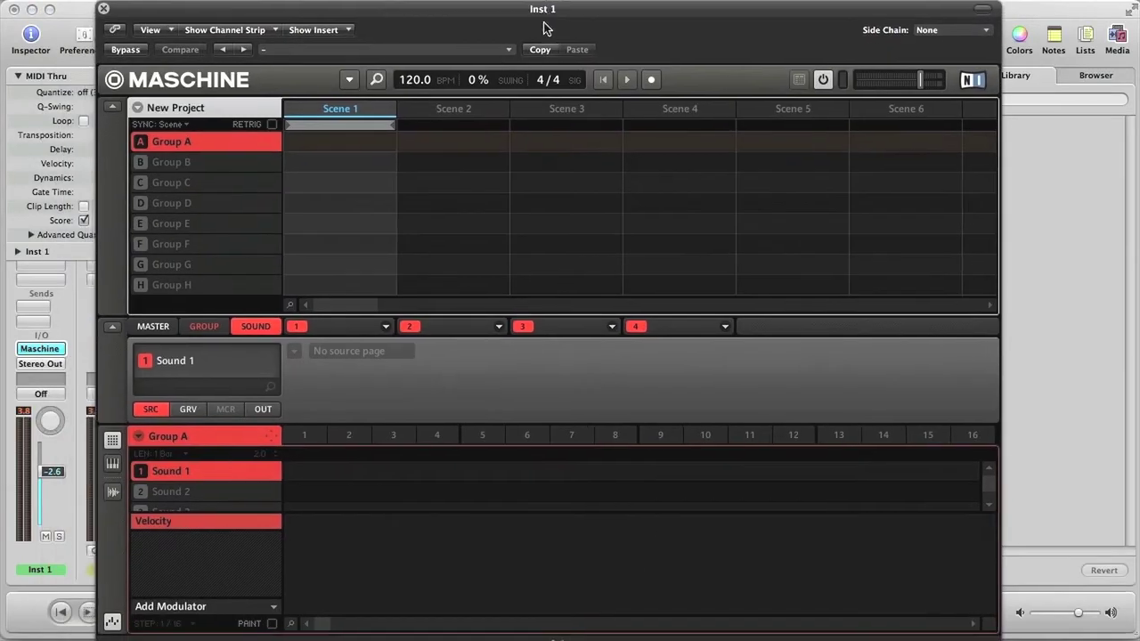
left_click(351, 81)
mouse_move(374, 103)
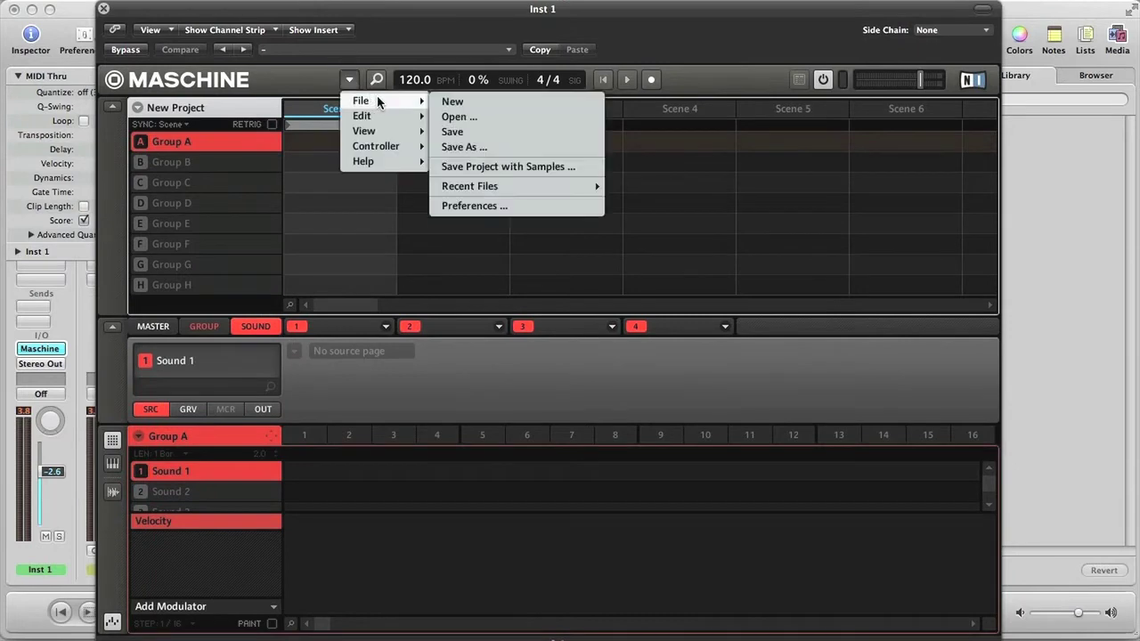
mouse_move(504, 189)
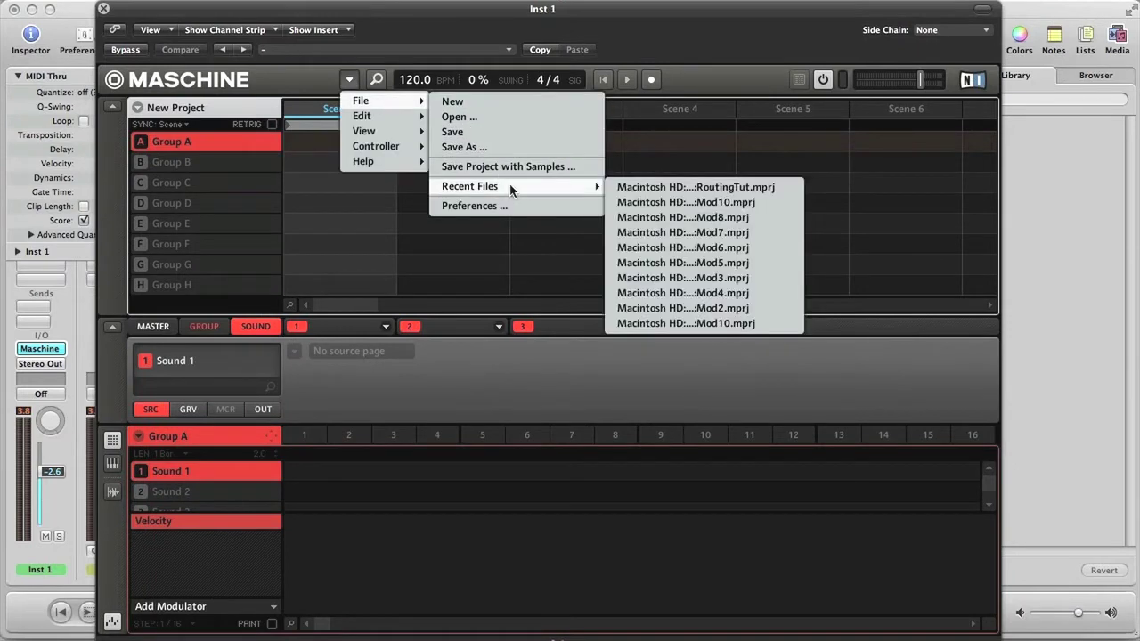
left_click(638, 189)
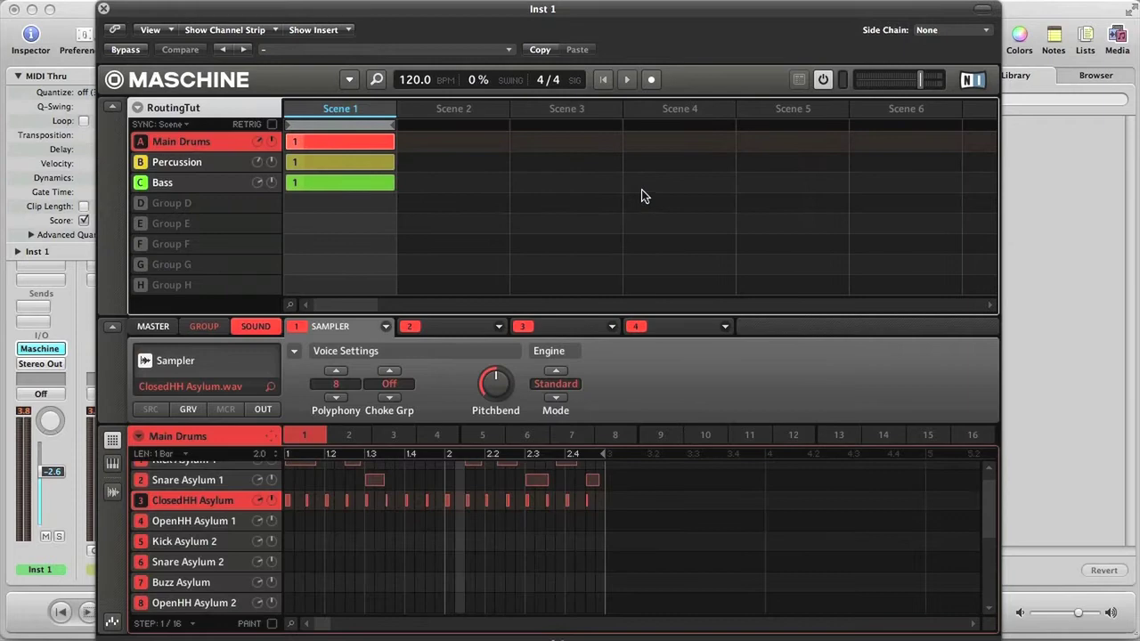
left_click(114, 328)
scroll(340, 485, "up", 1)
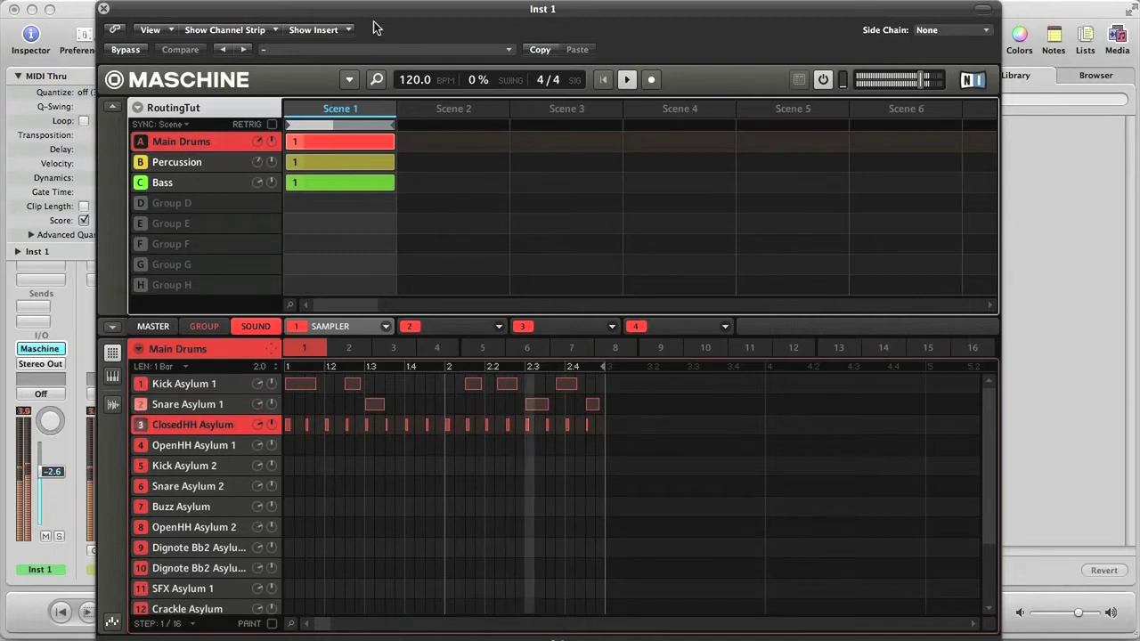
Step: Set the Logic project tempo to 140 BPM
left_click_drag(277, 9, 748, 8)
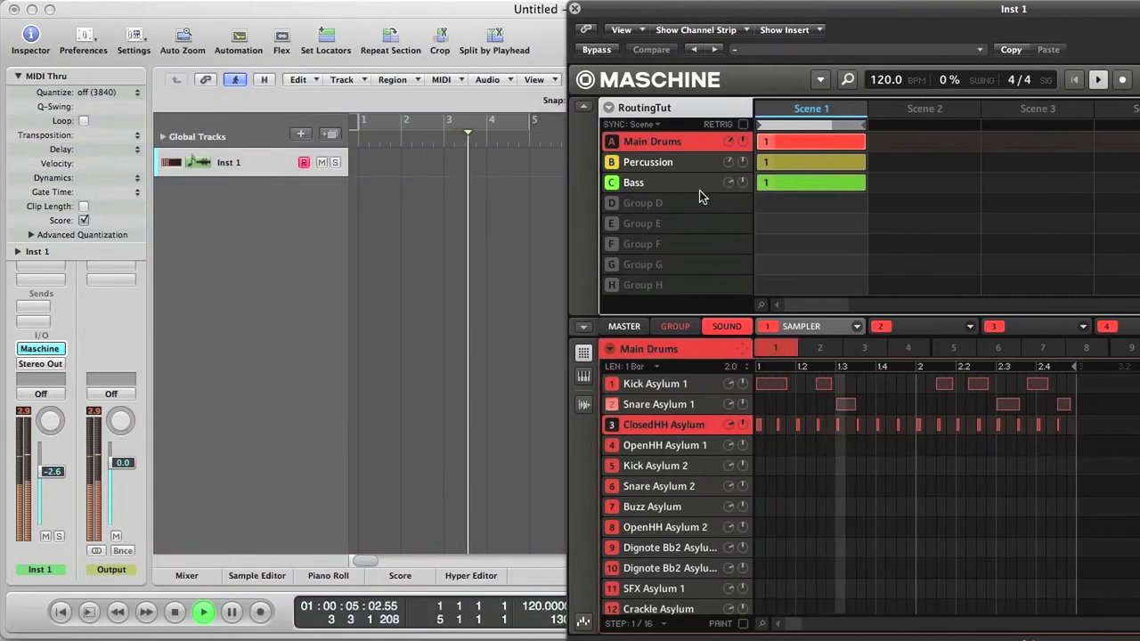
double_click(534, 612)
type("140")
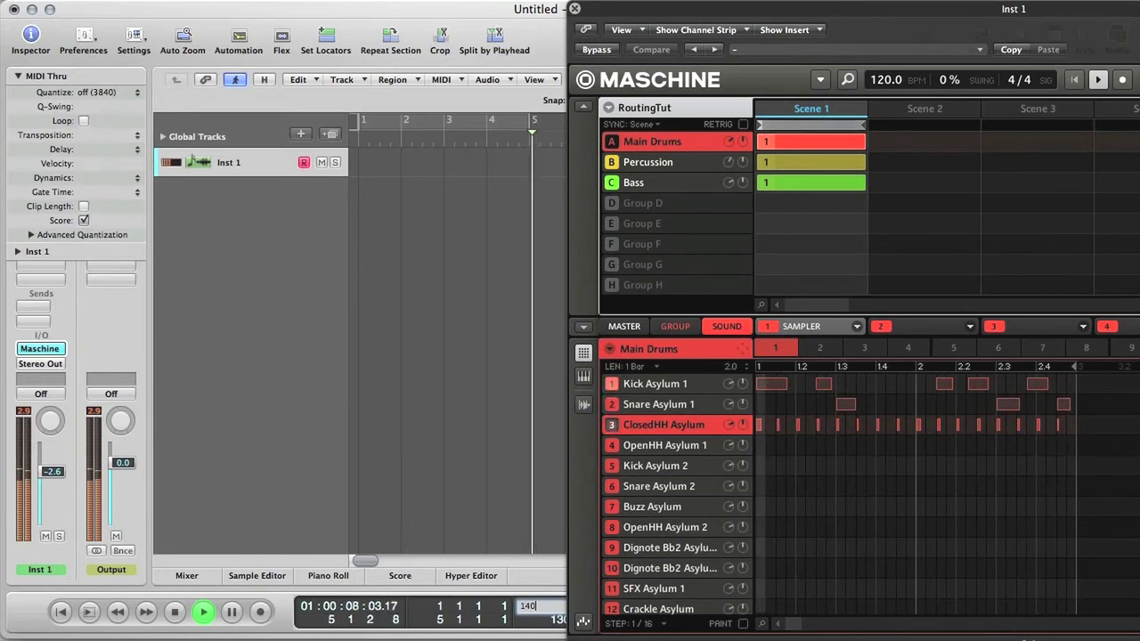
key("Return")
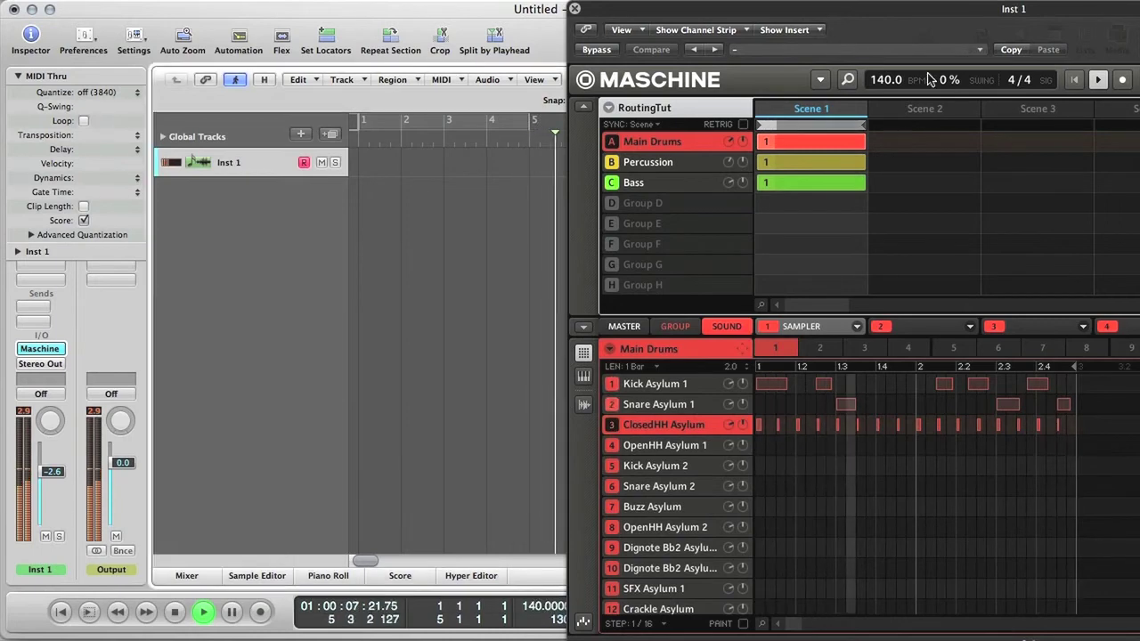
left_click_drag(938, 10, 479, 10)
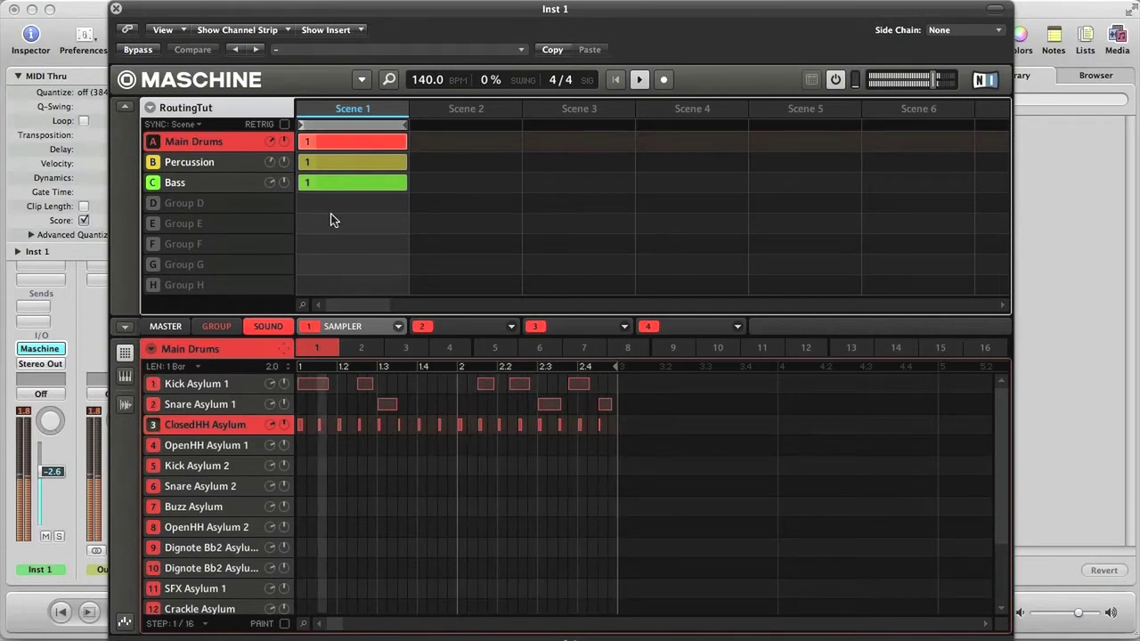
left_click(152, 142, "shift")
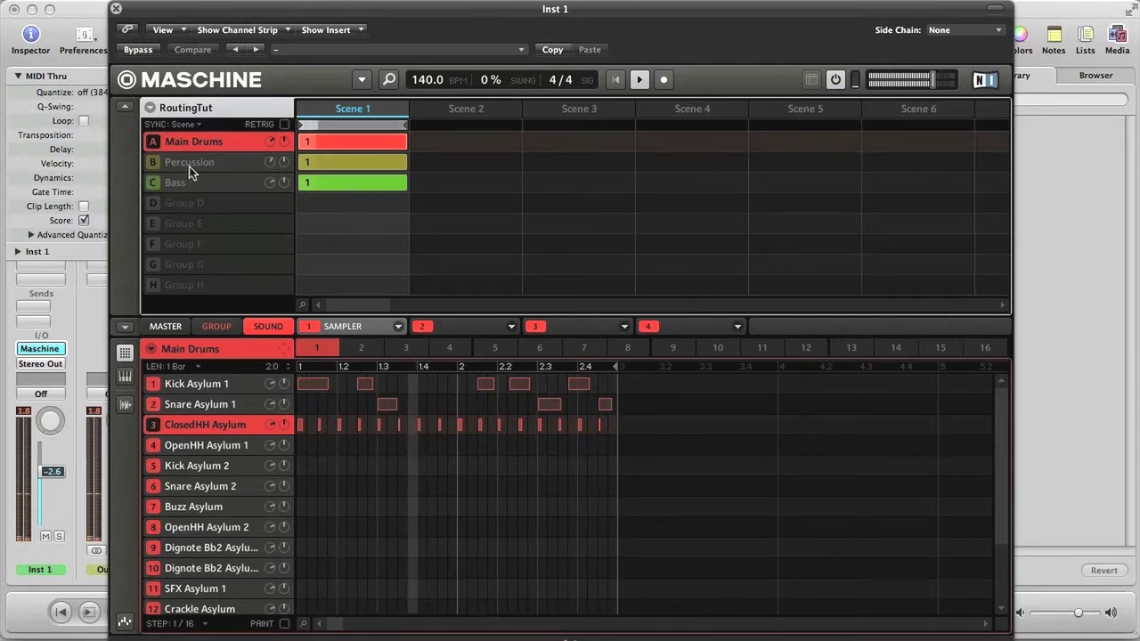
left_click(154, 167)
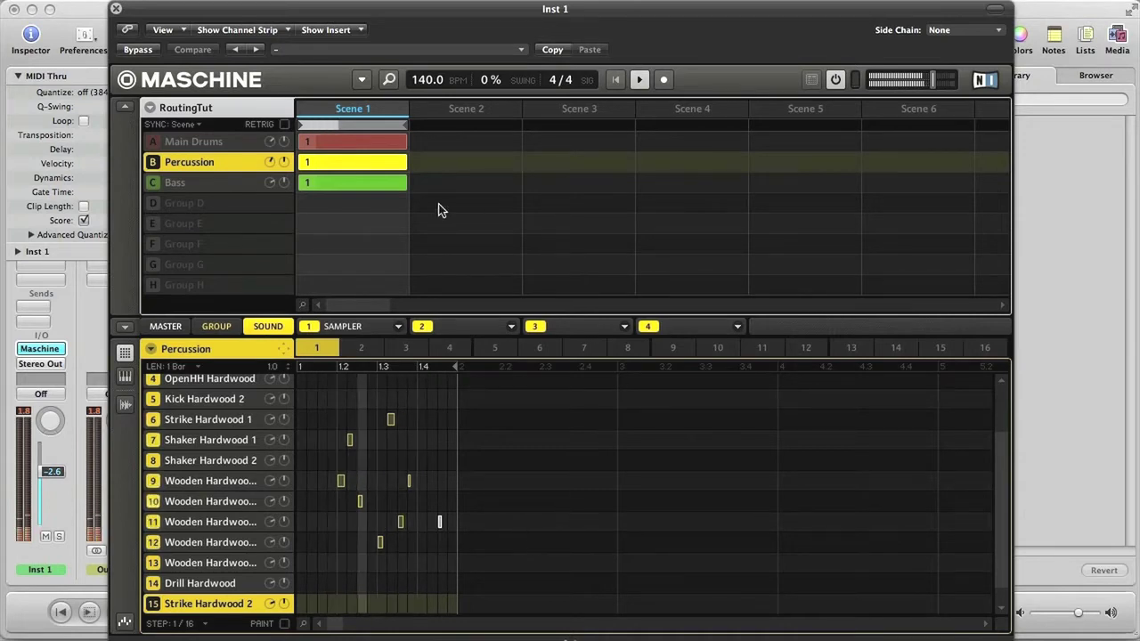
left_click(160, 183)
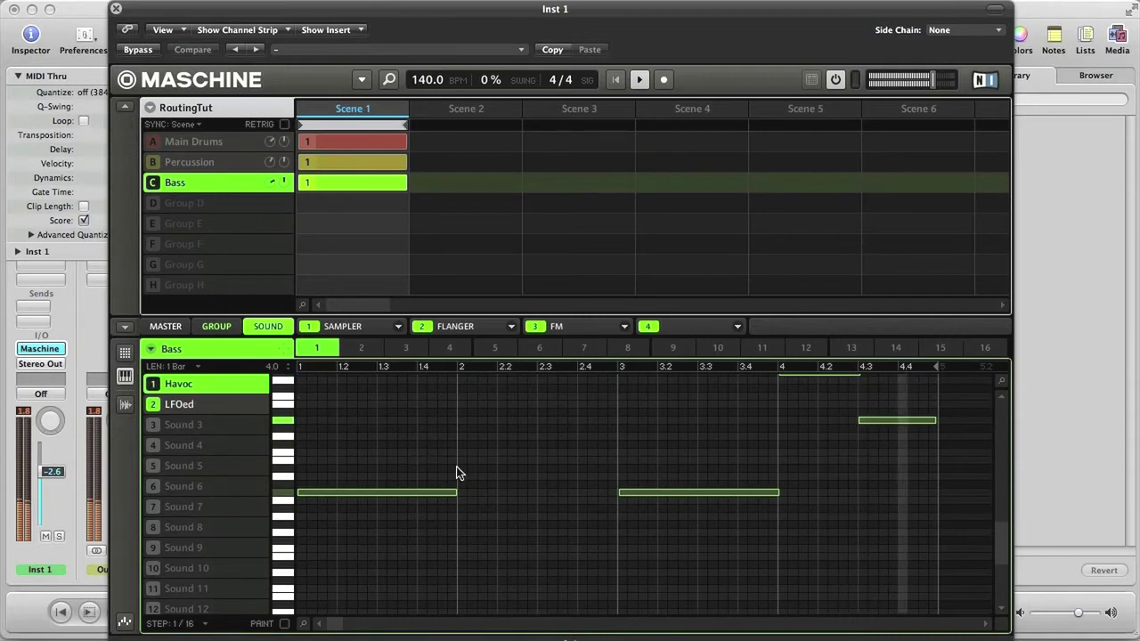
left_click(236, 404)
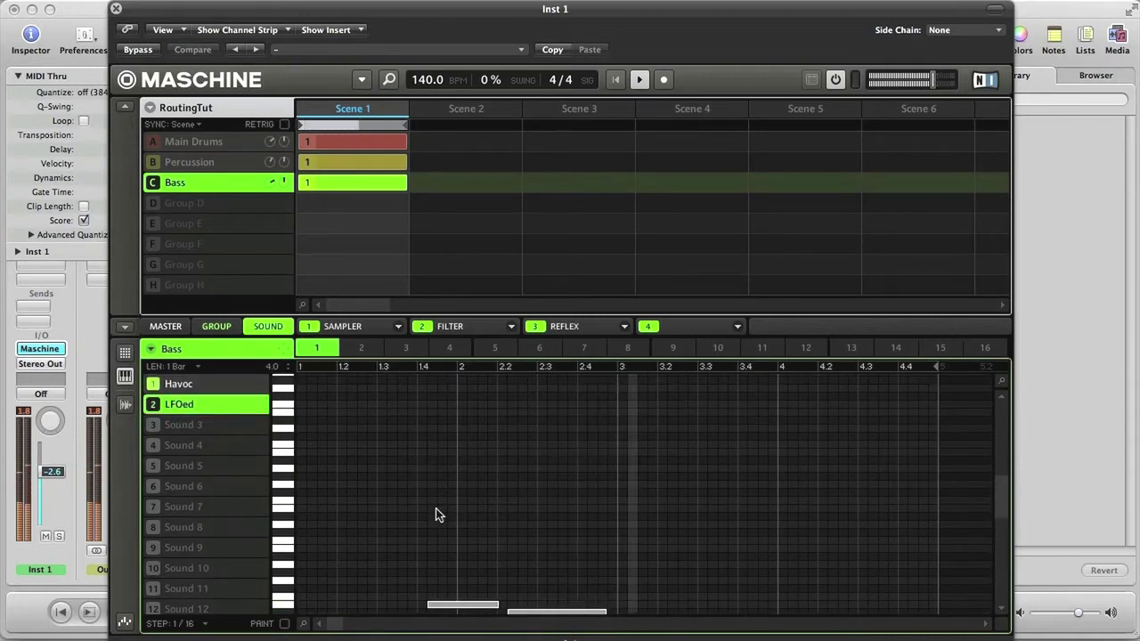
scroll(437, 514, "down", 2)
left_click(225, 384)
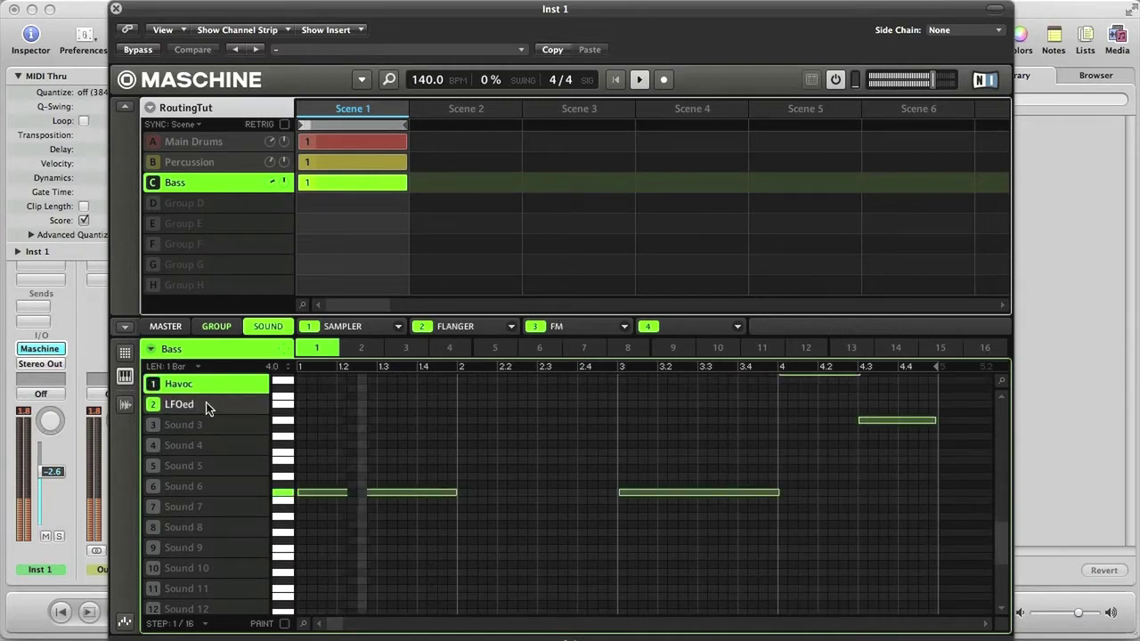
left_click(214, 408)
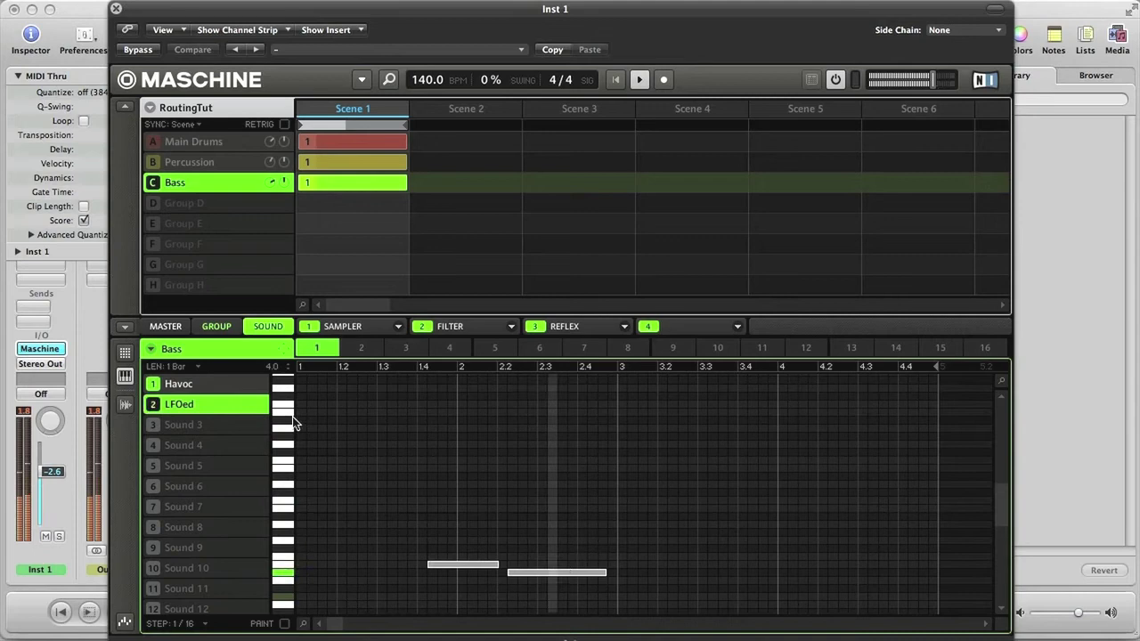
left_click(226, 386)
scroll(590, 544, "up", 2)
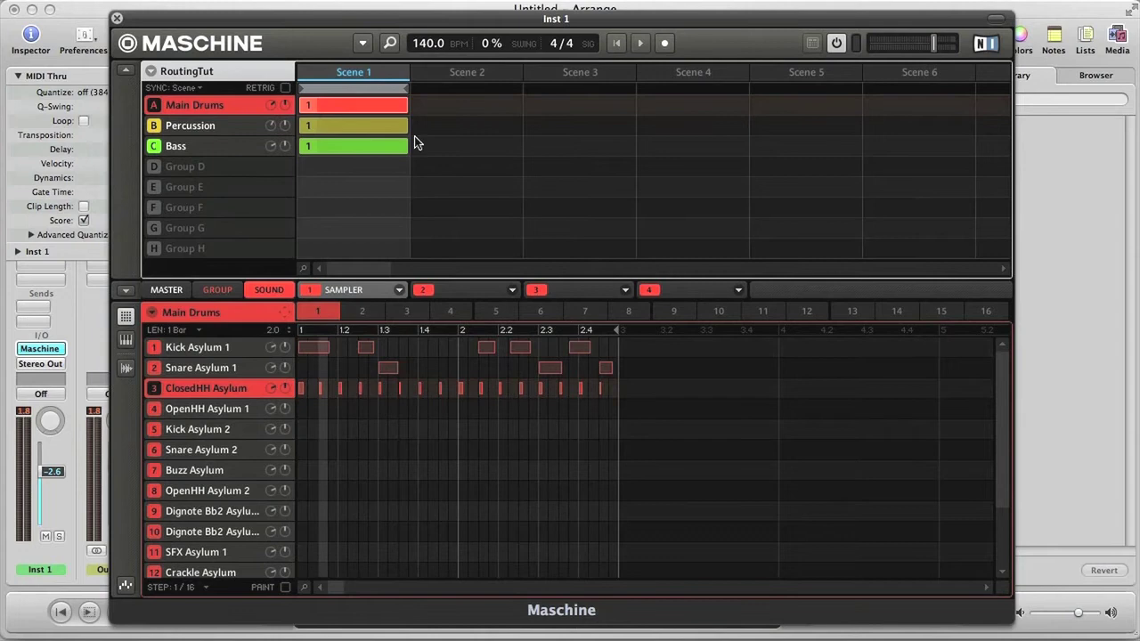
Step: Add four new software instrument tracks
left_click_drag(166, 29, 543, 24)
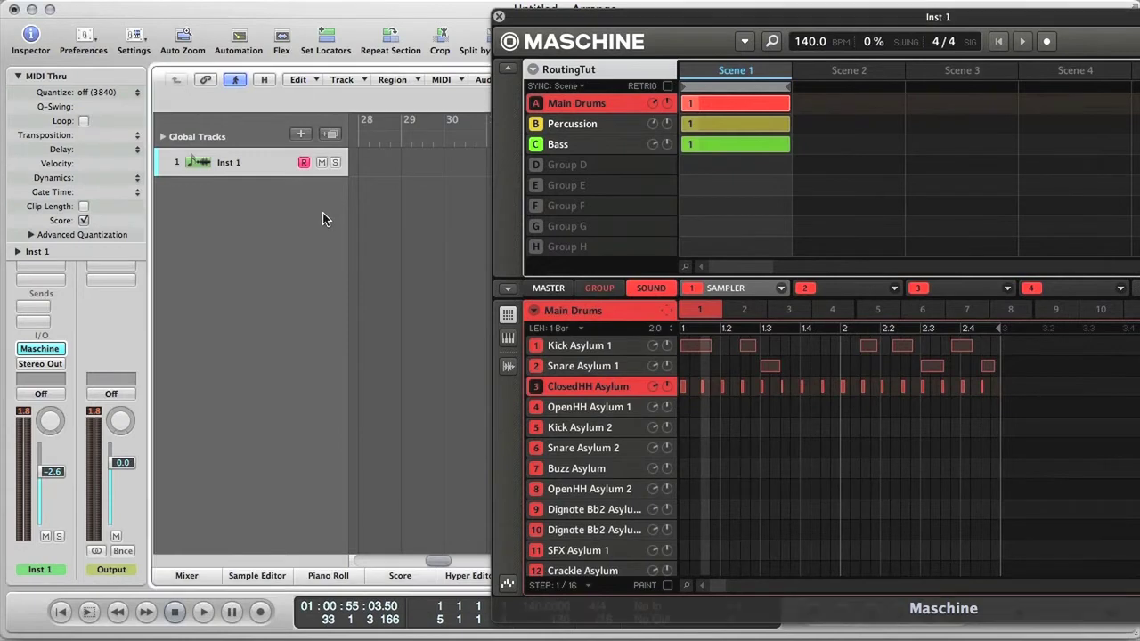
left_click(301, 140)
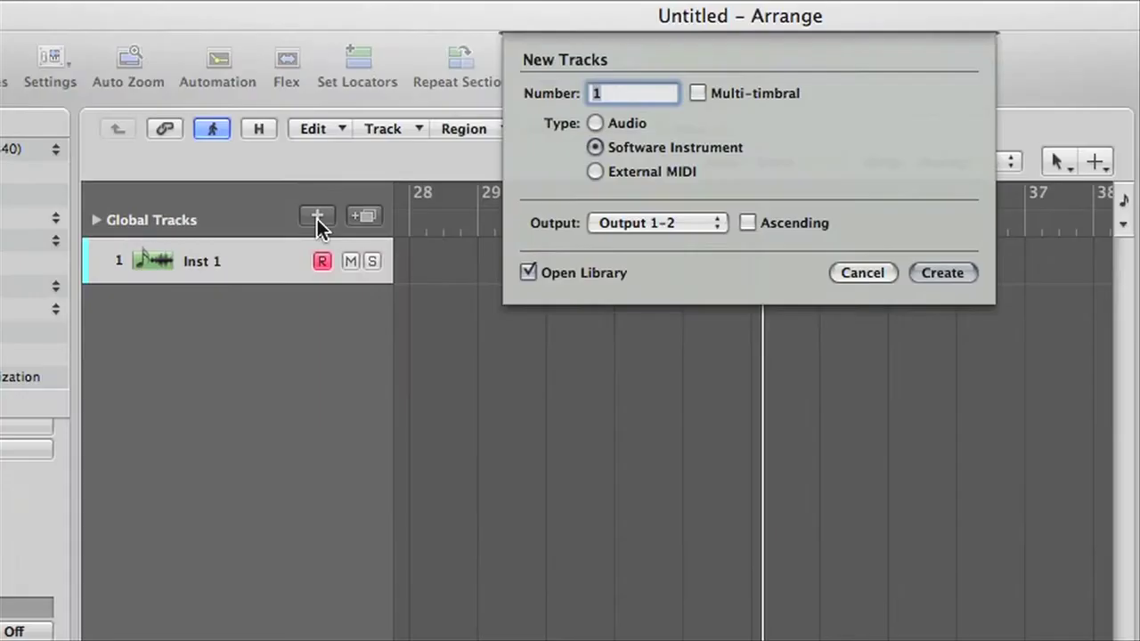
type("4")
key("Return")
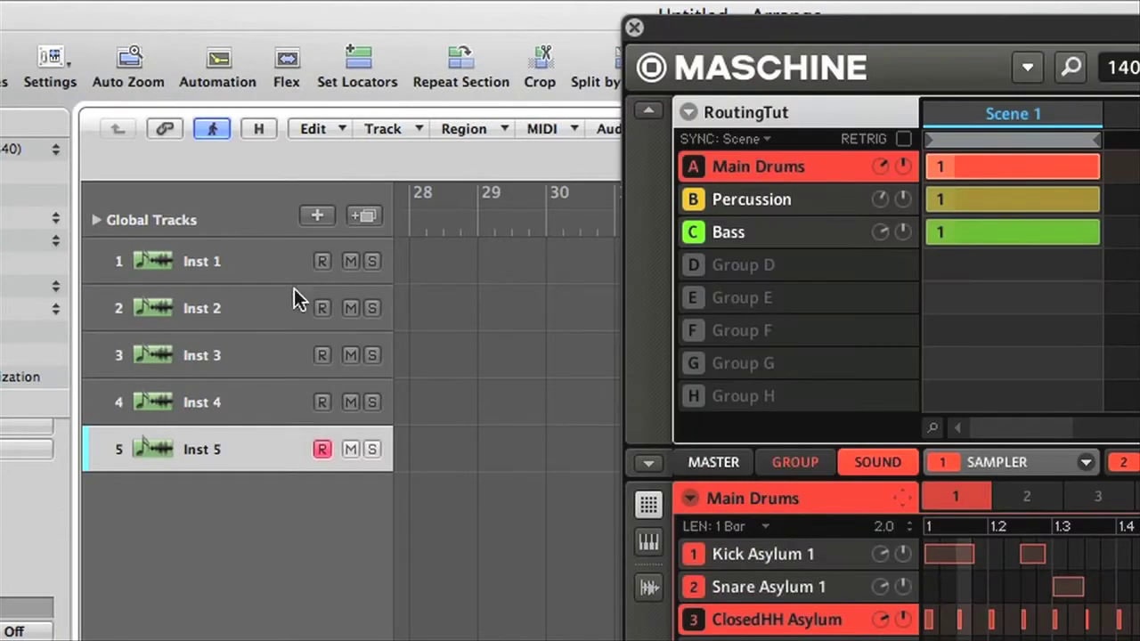
Step: Rename the second track to Group A Kit and start renaming the third track
double_click(205, 309)
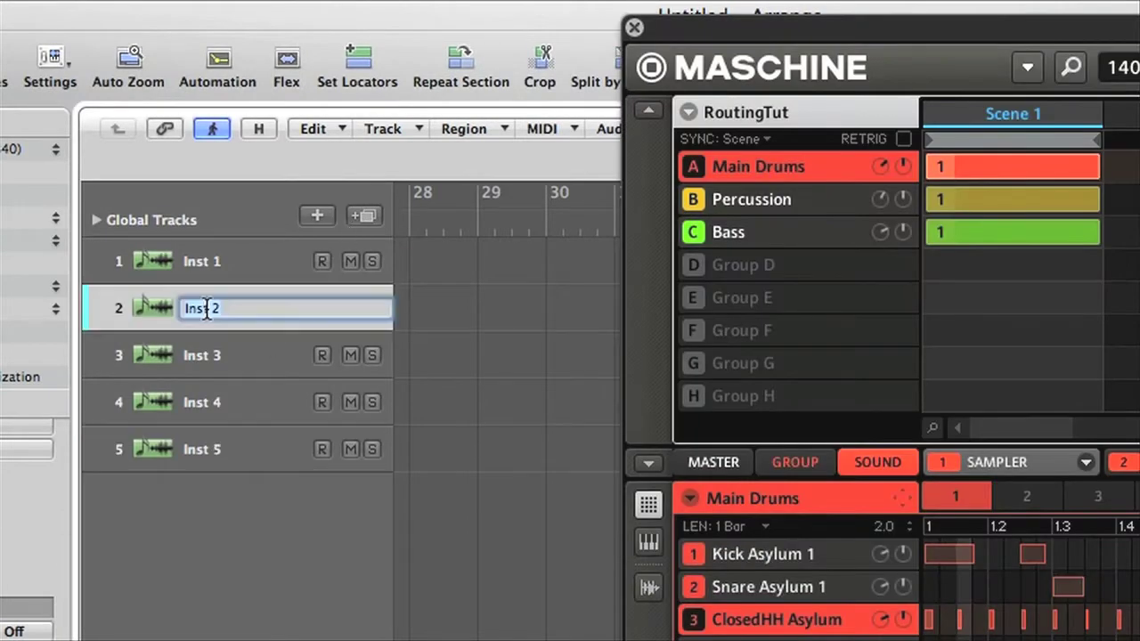
type("Croup ")
type("A Kit")
key("Return")
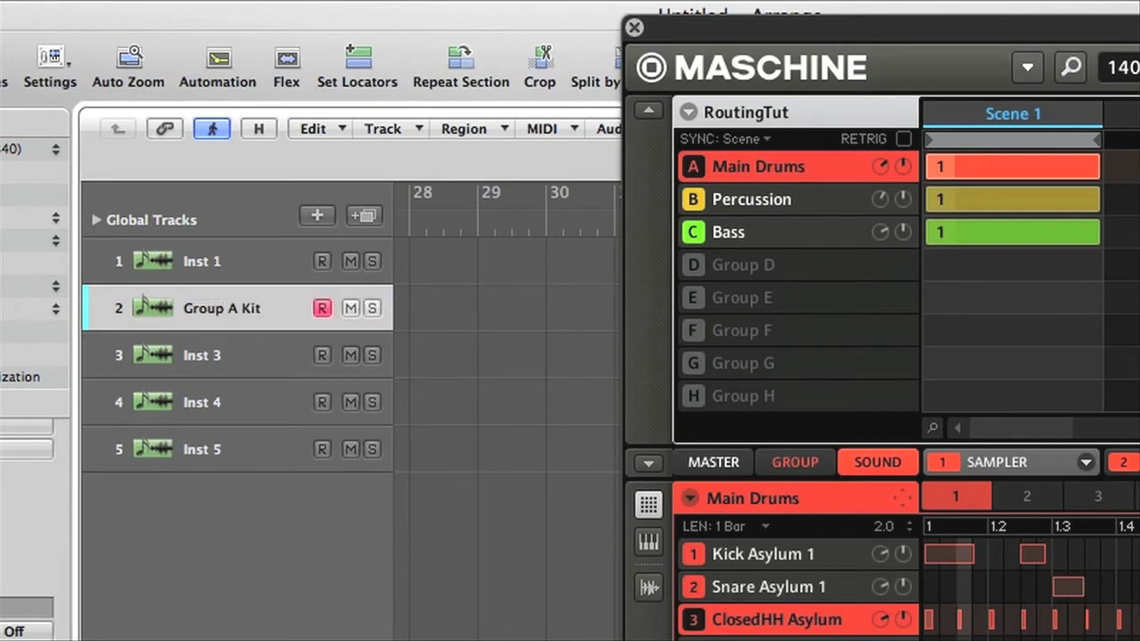
double_click(201, 355)
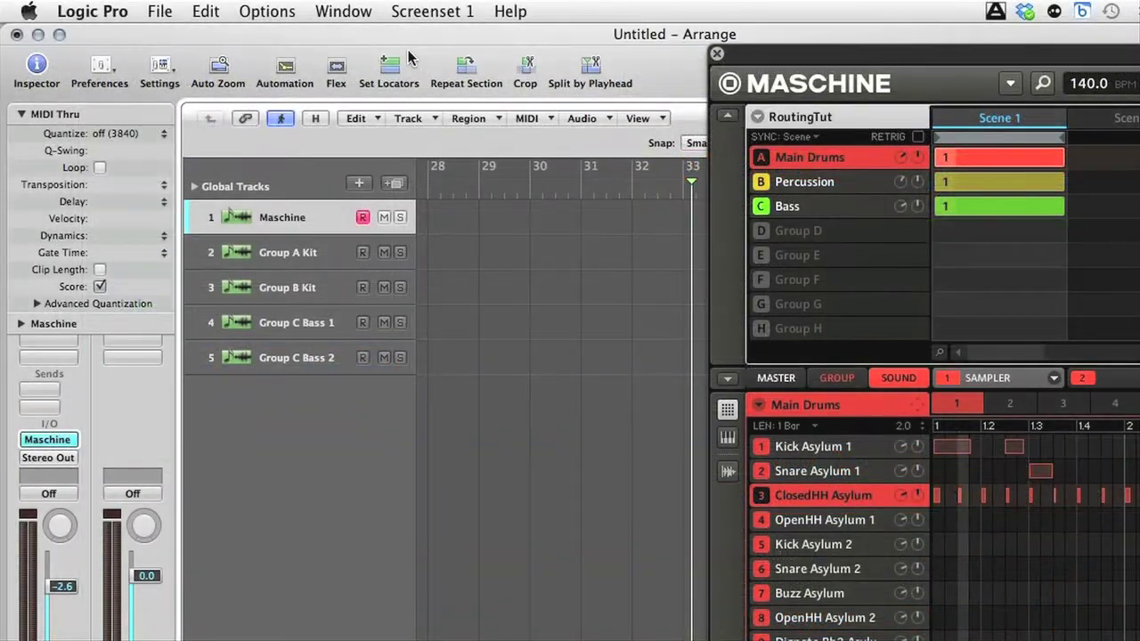
Step: Open the Environment window and select the Maschine and Group channel strips
left_click(344, 12)
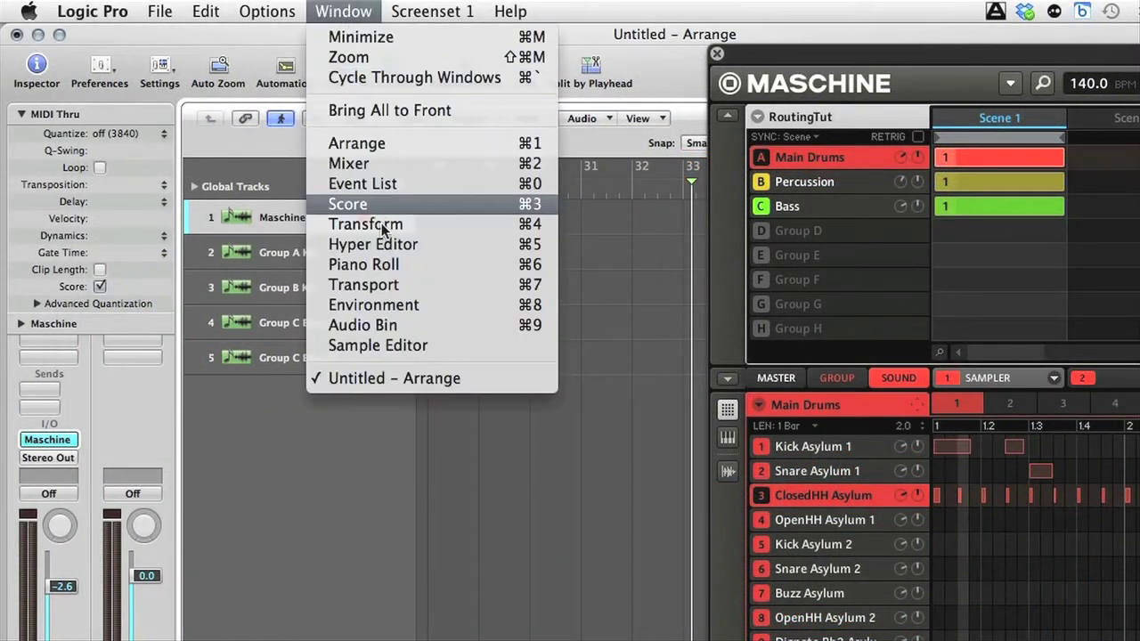
left_click(444, 307)
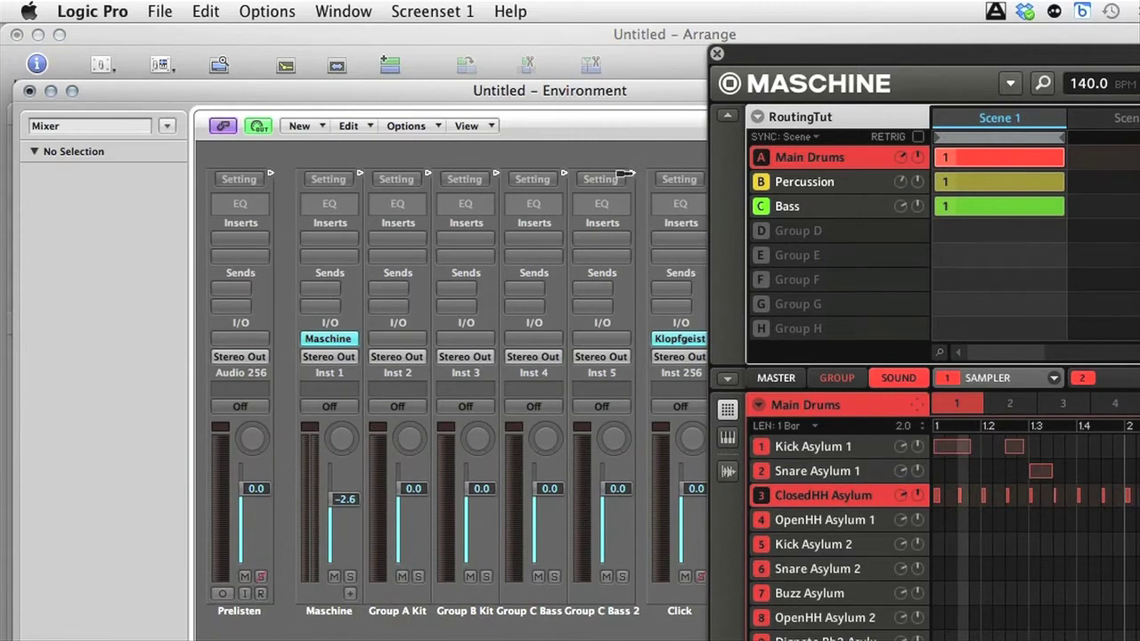
left_click_drag(636, 166, 301, 180)
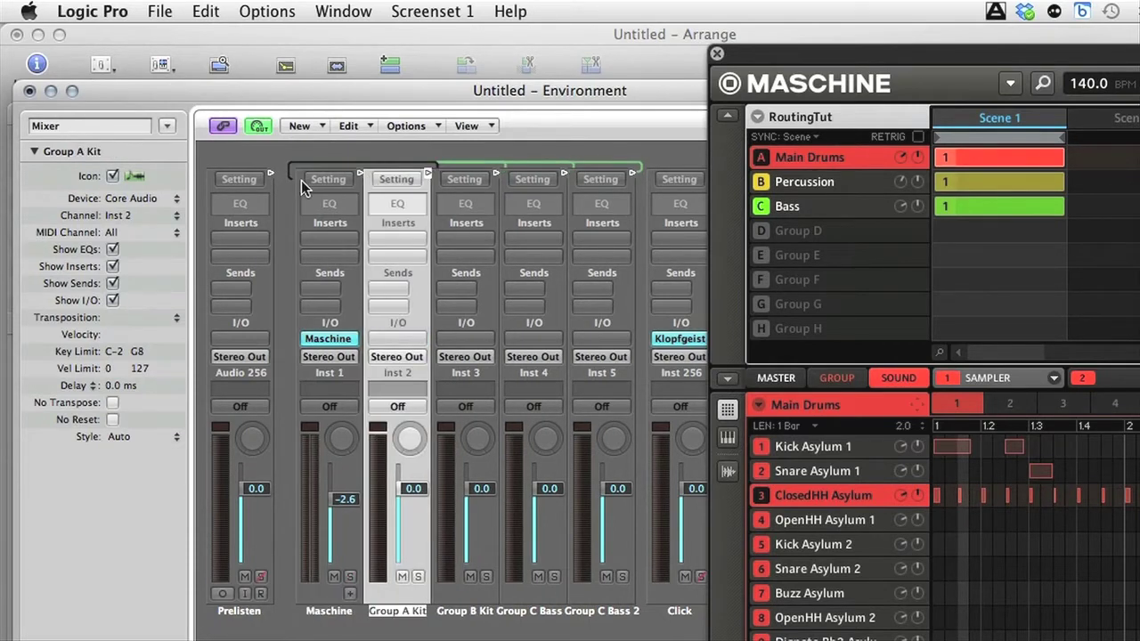
Step: Close Environment, select Group A Kit and apply Sounds to MIDI Notes in Sound MIDI Batch Setup
left_click(30, 92)
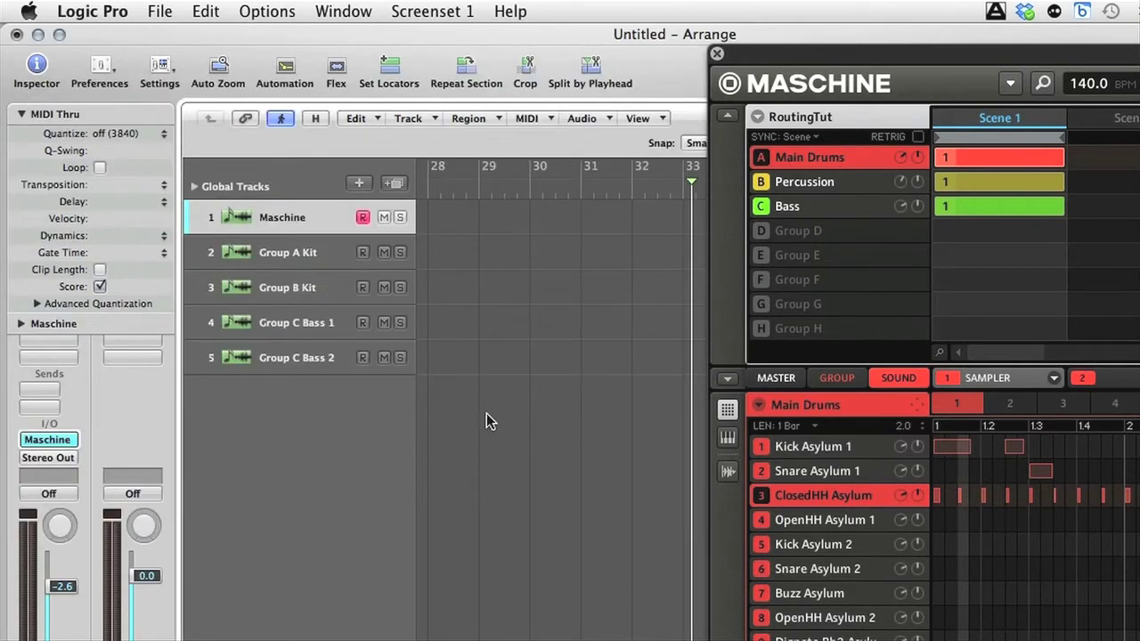
left_click(312, 258)
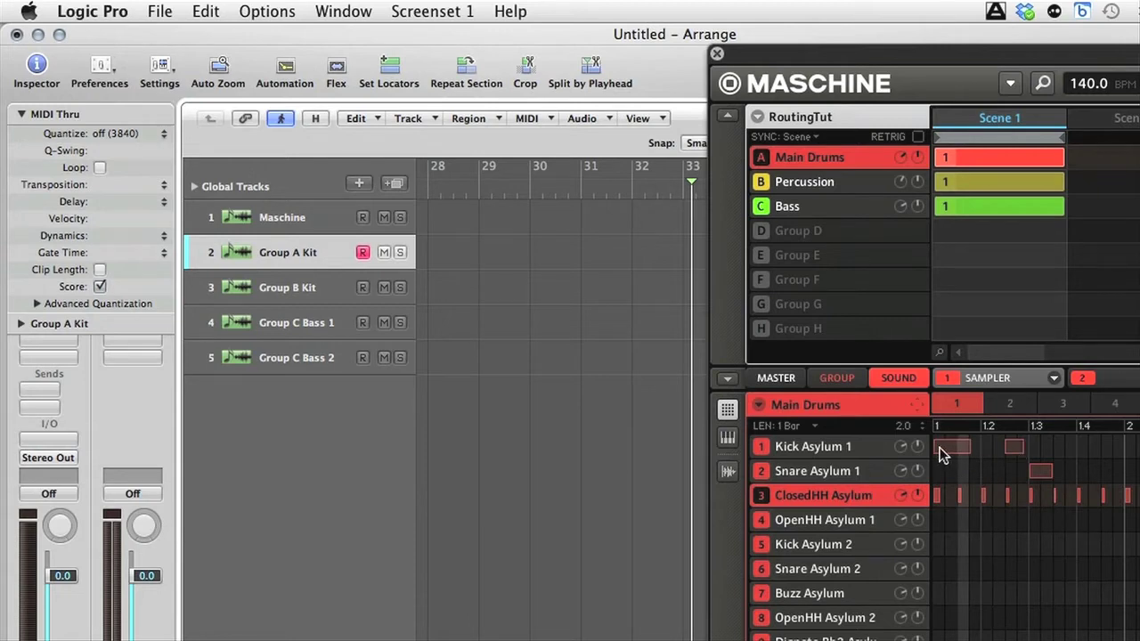
left_click(915, 403)
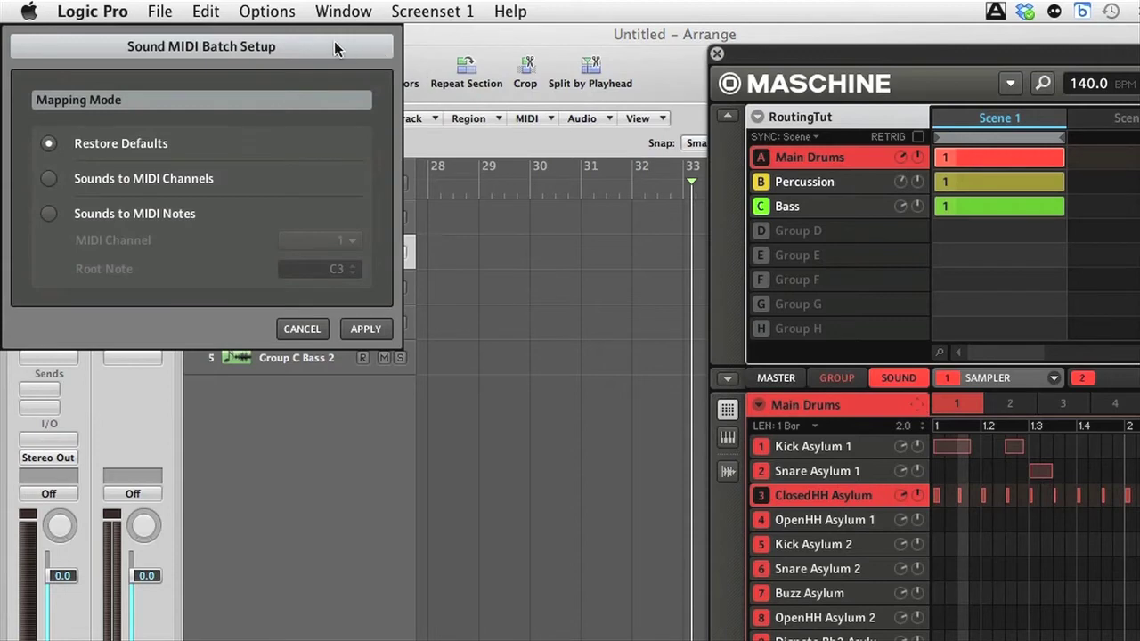
left_click_drag(335, 43, 592, 188)
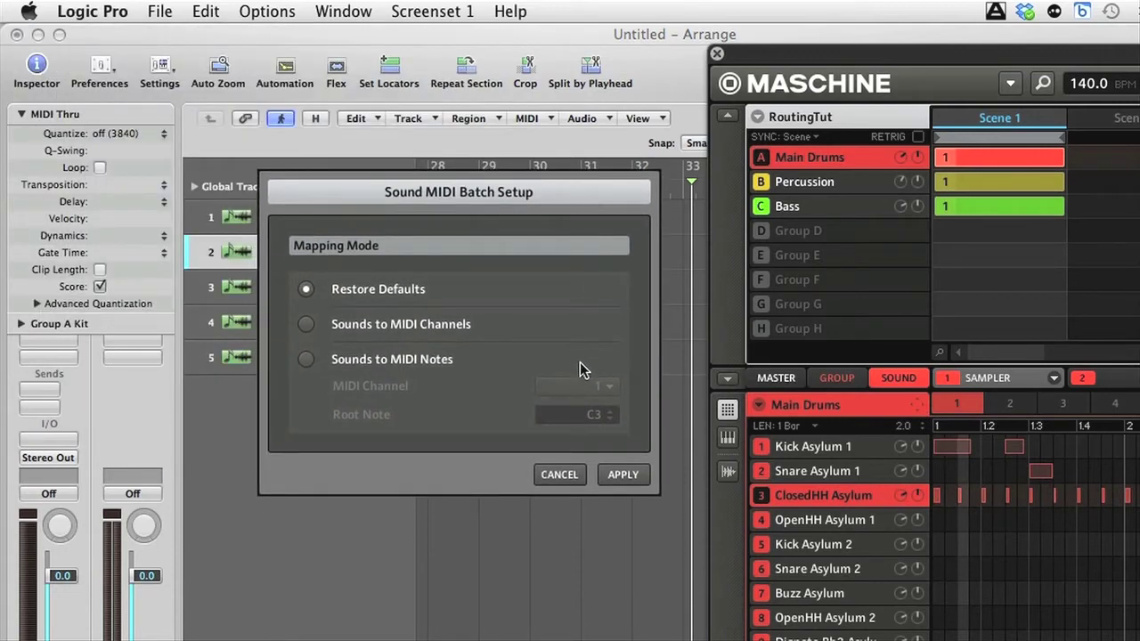
left_click(306, 360)
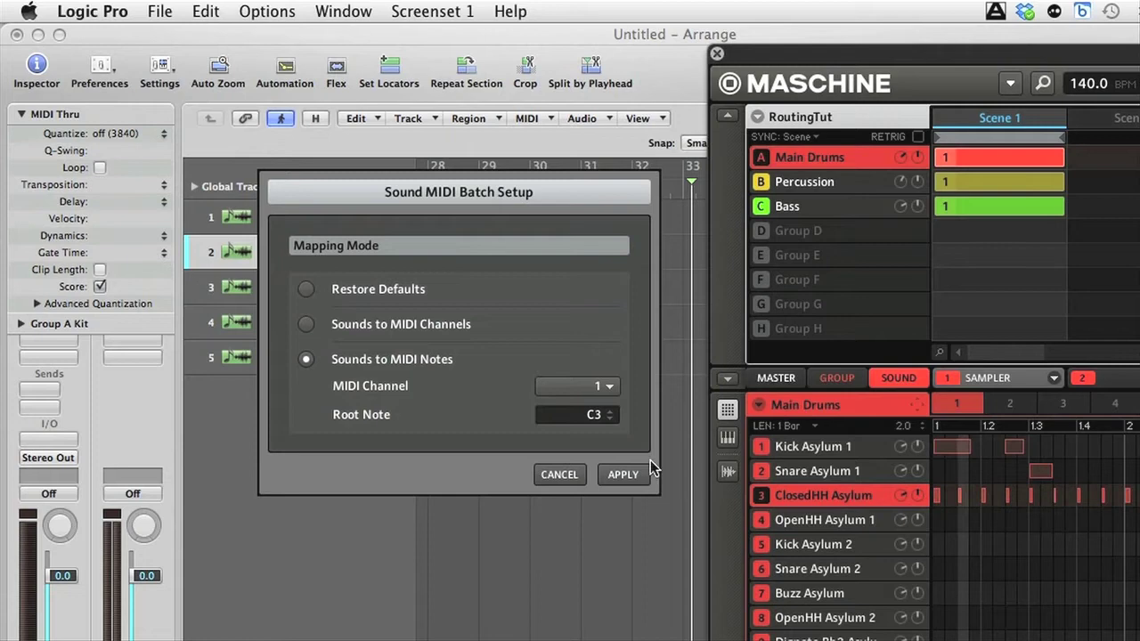
left_click(623, 473)
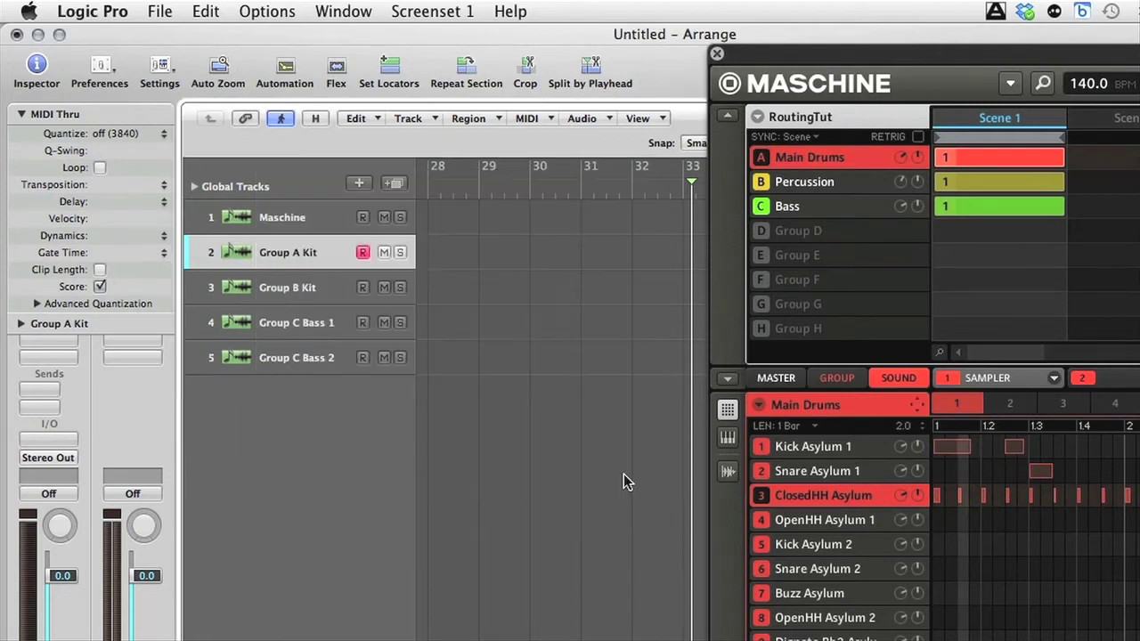
Step: Place the Main Drums pattern on Group A Kit at bar 1, looping it to bar 5
key("Return")
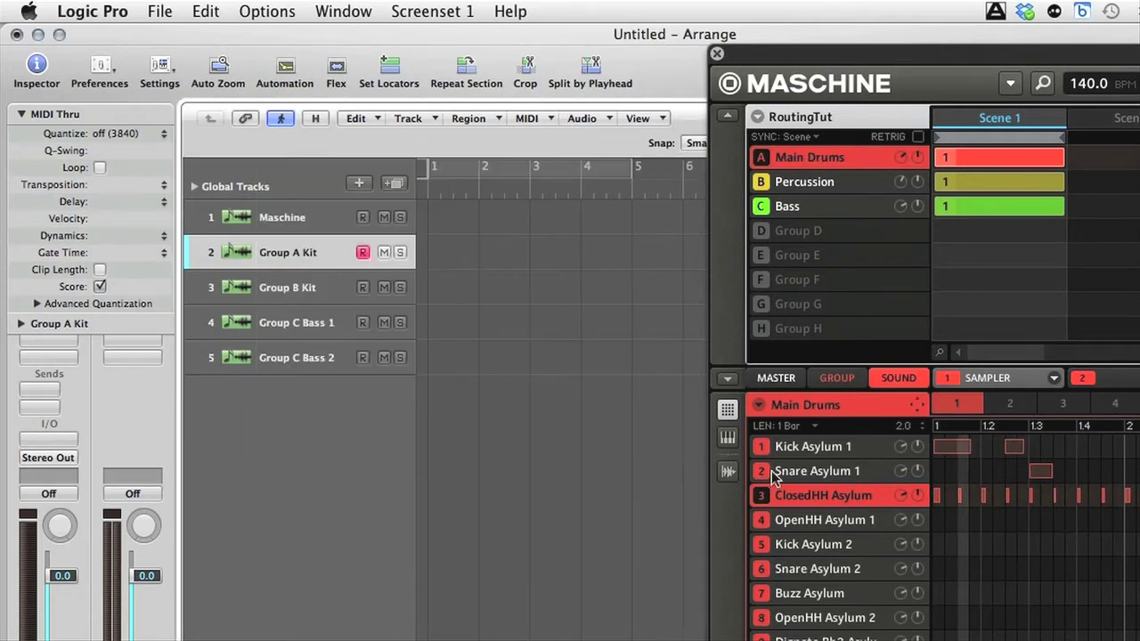
left_click_drag(917, 405, 442, 253)
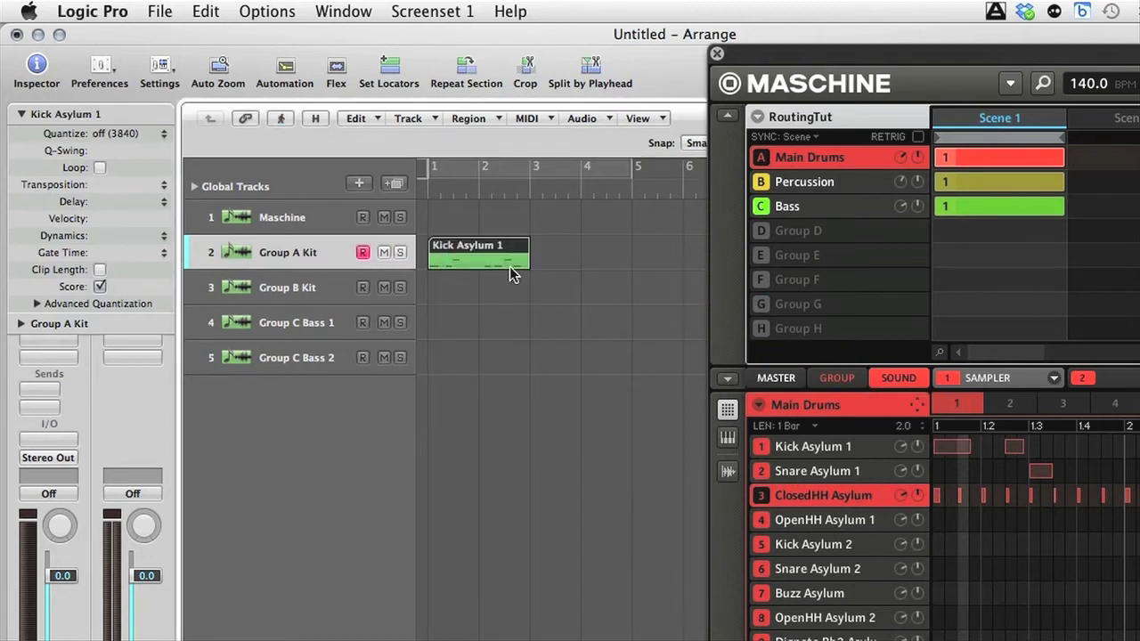
left_click(100, 167)
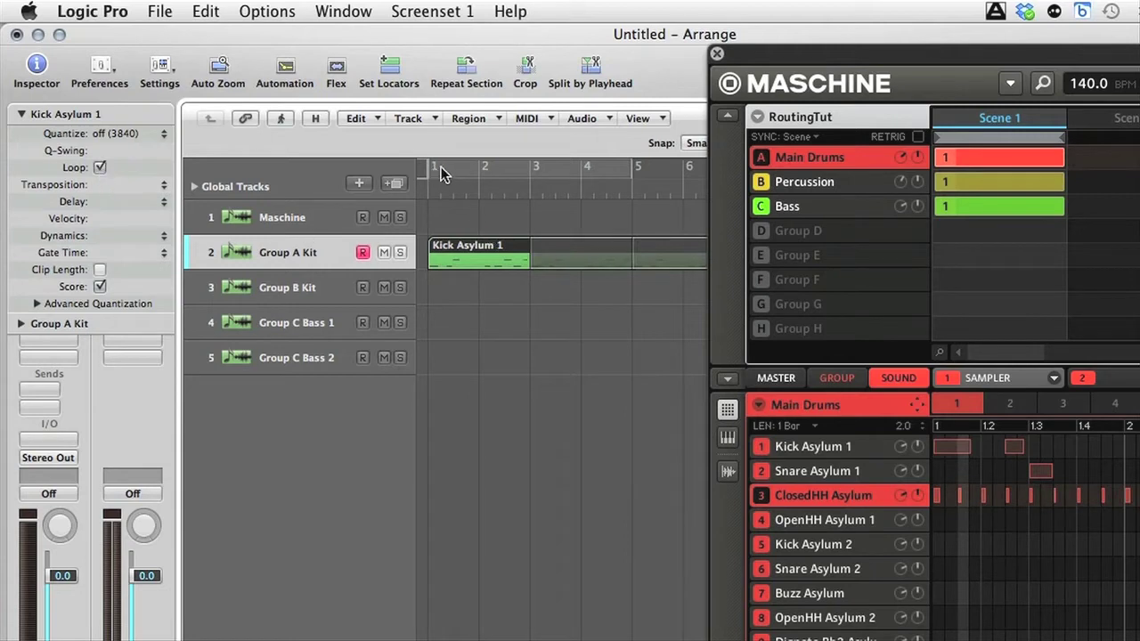
left_click_drag(440, 167, 621, 186)
left_click_drag(664, 256, 636, 245)
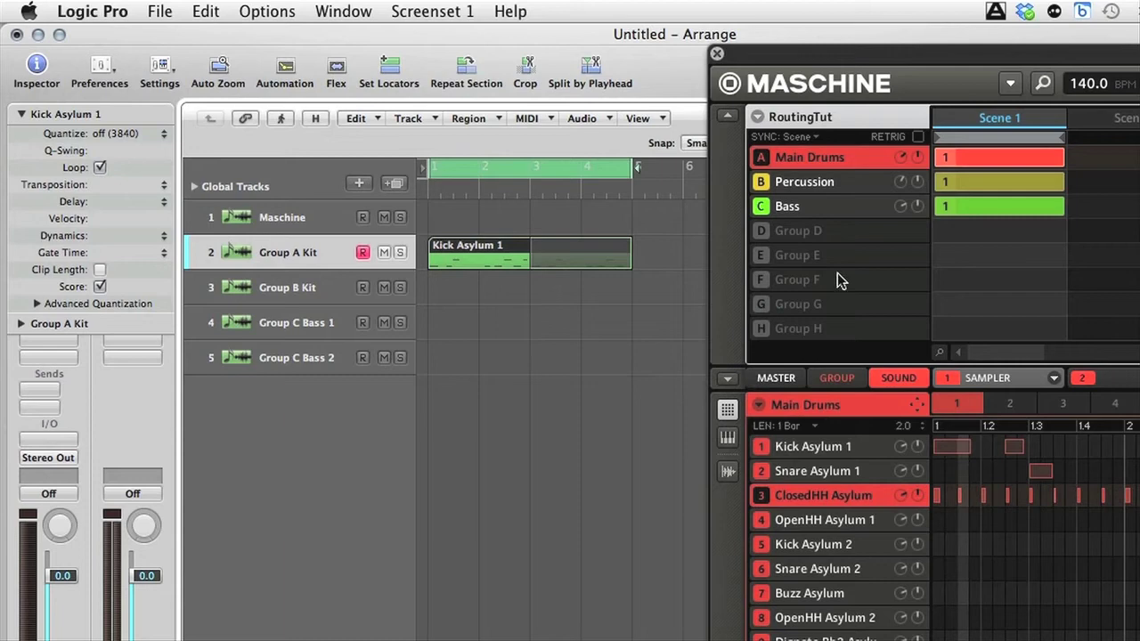
Step: Switch Main Drums to empty pattern 2, solo it, play, and mute then unmute Kick Asylum 1
left_click(1010, 406)
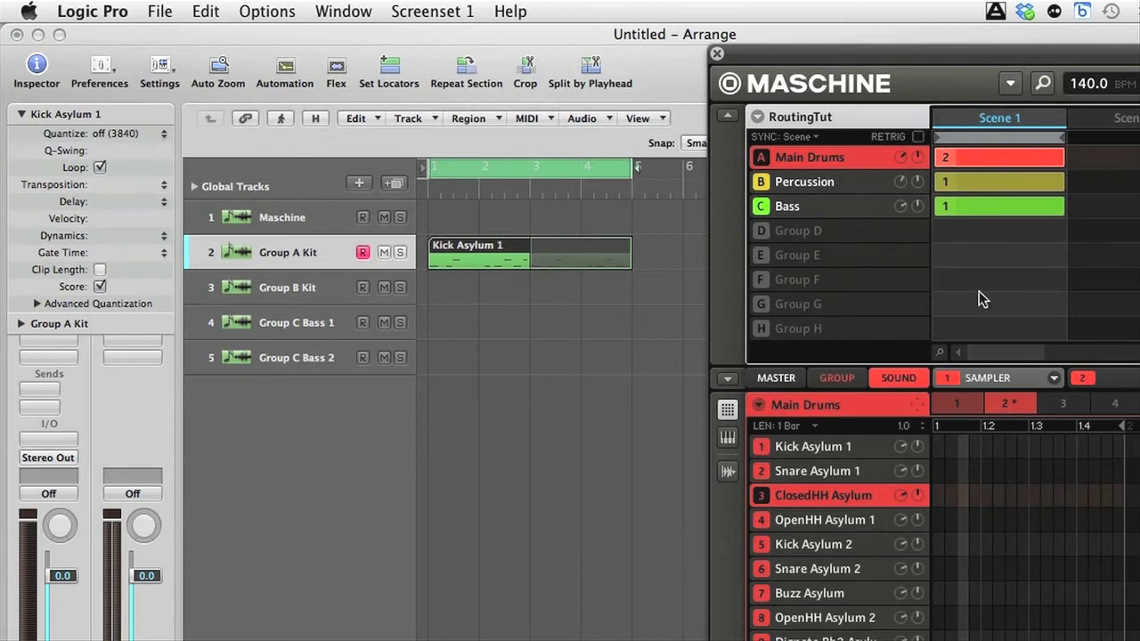
left_click(760, 158, "shift")
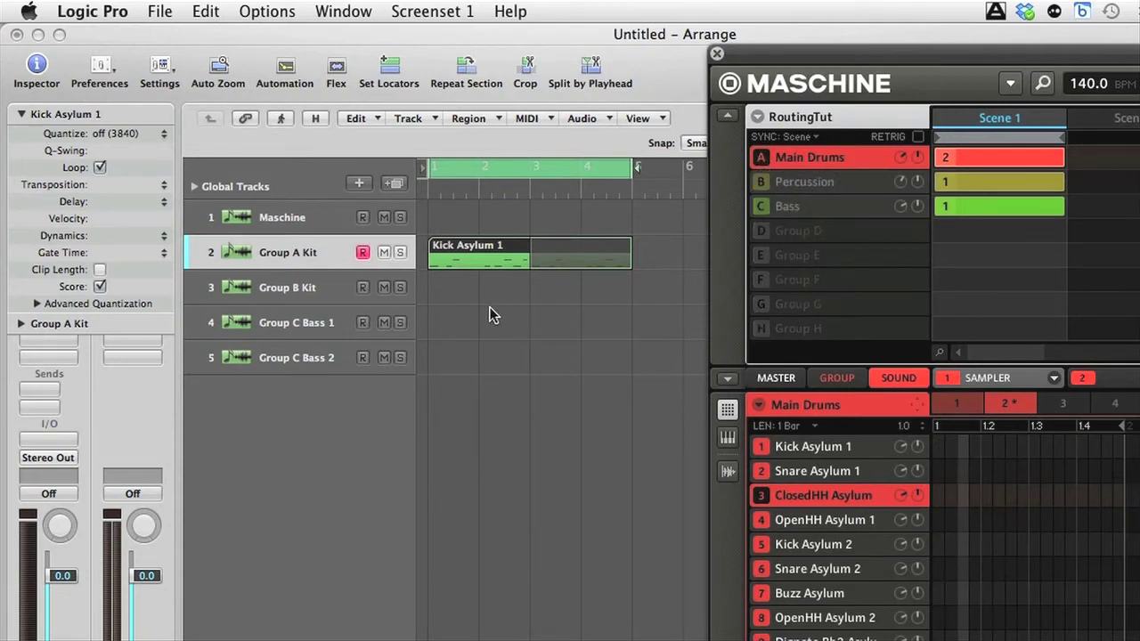
key("space")
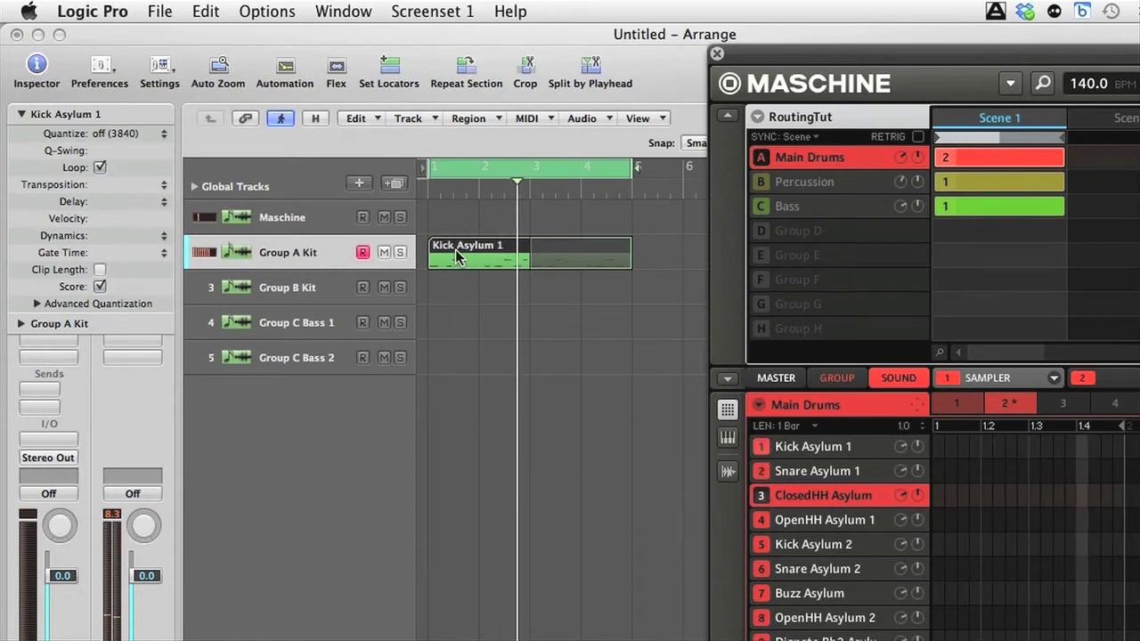
right_click(448, 248)
left_click(488, 251)
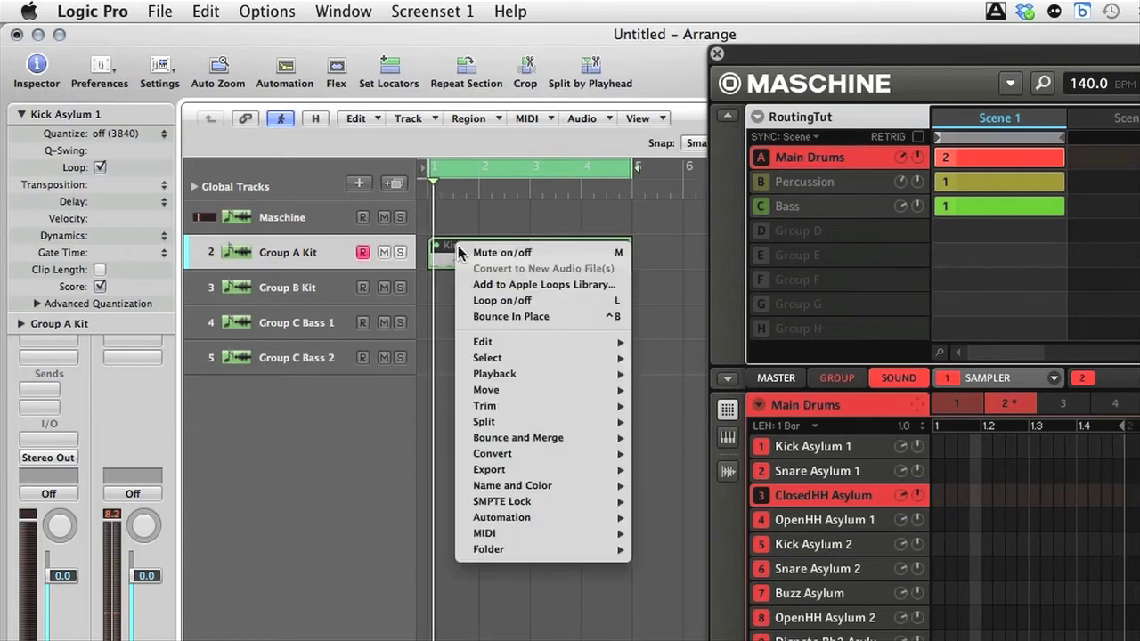
right_click(457, 246)
left_click(478, 255)
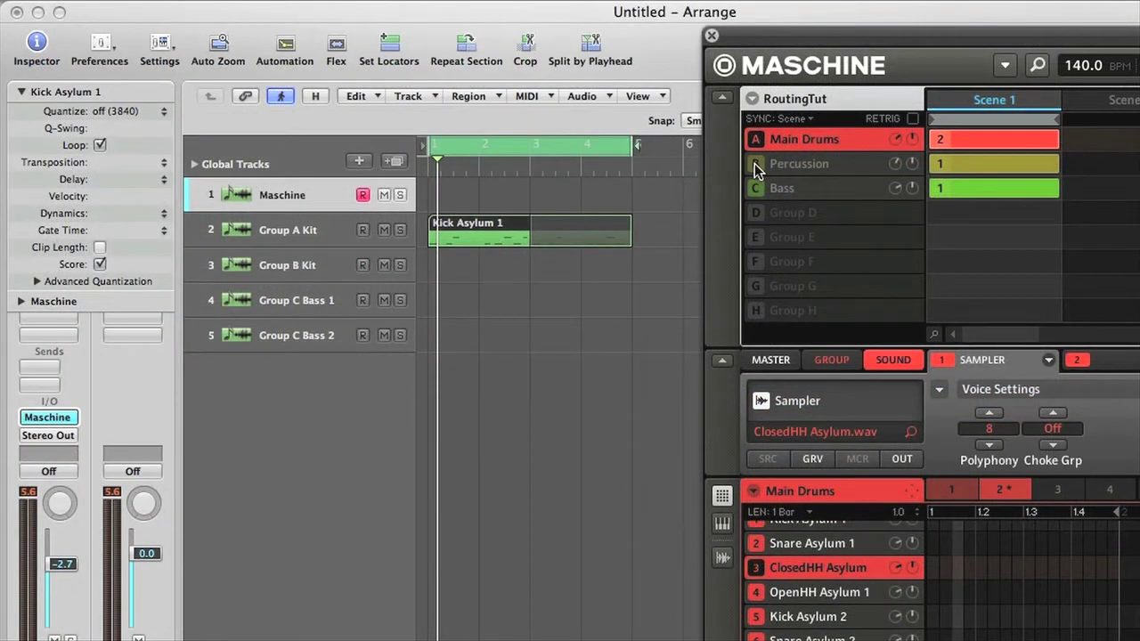
Step: Select the Percussion group and apply its sound-to-note mapping on MIDI channel 2
left_click(755, 166)
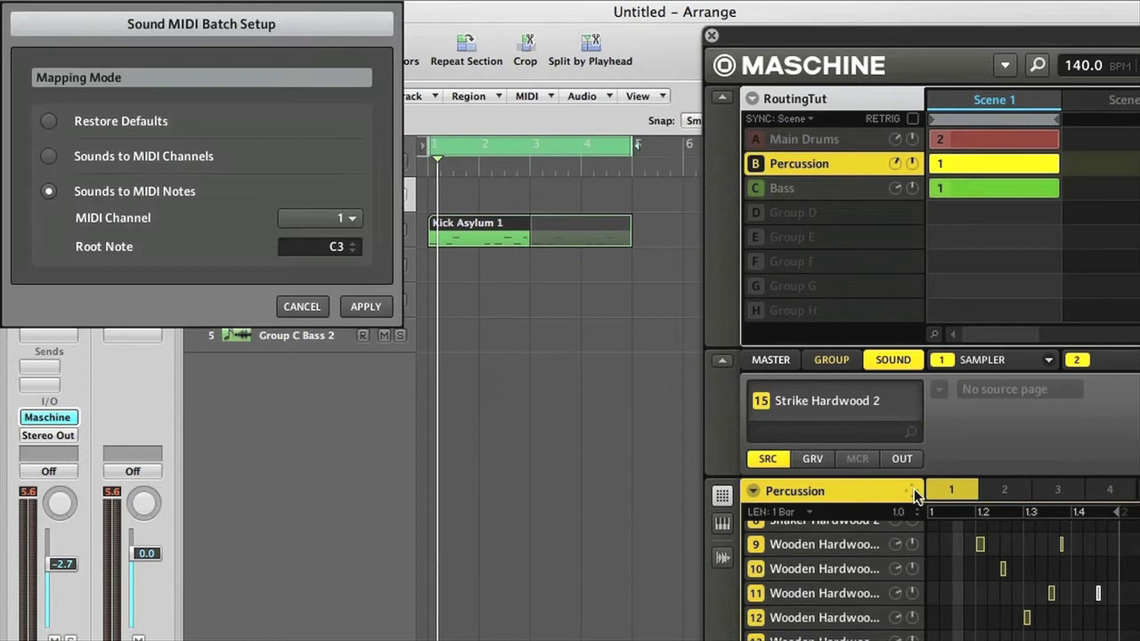
left_click(356, 220)
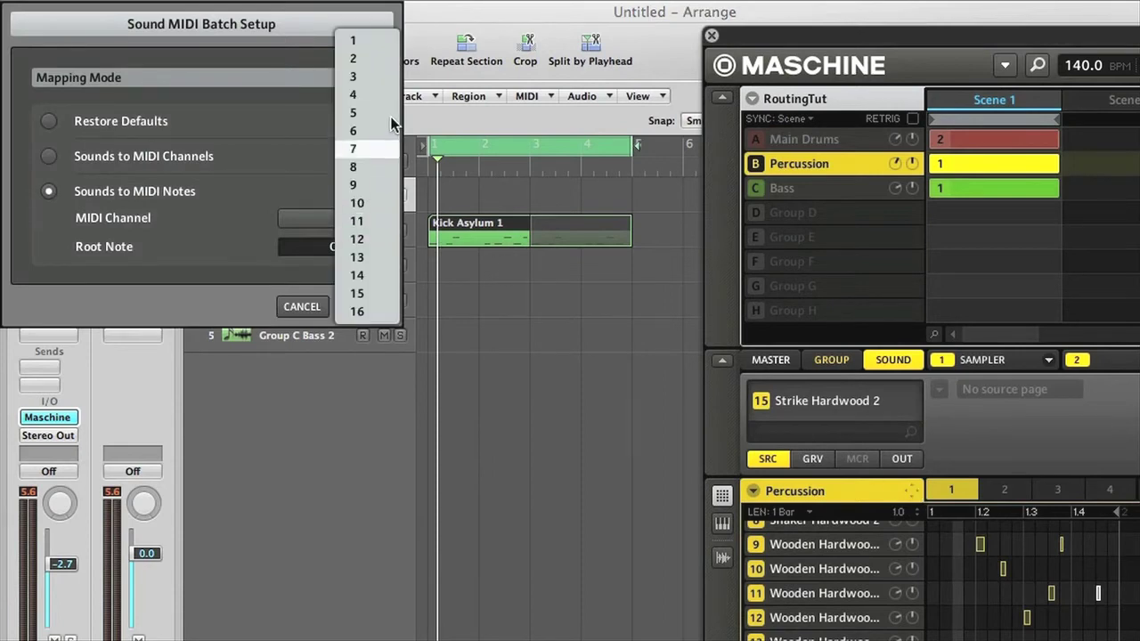
left_click(367, 60)
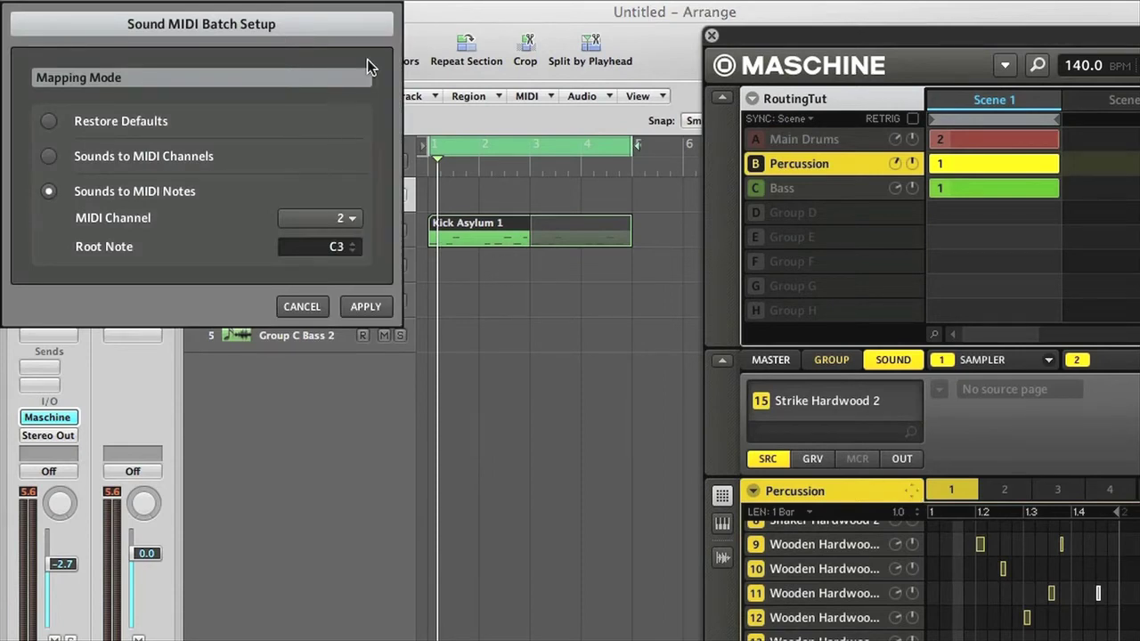
left_click(365, 307)
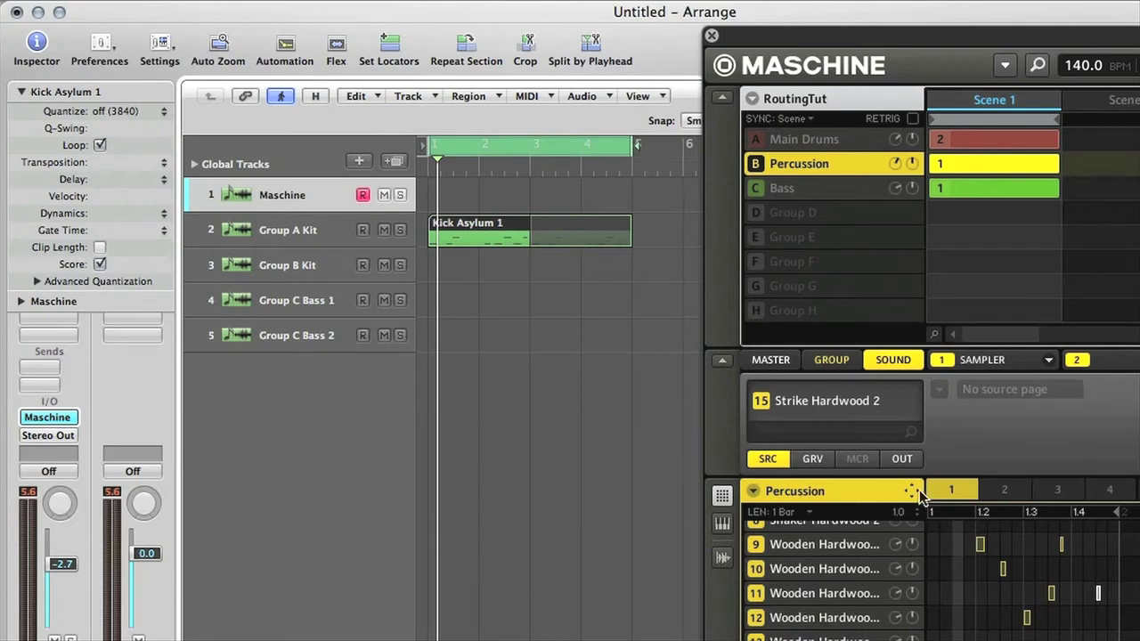
Step: Add the Percussion pattern to Group B Kit as a looping Kick Hardwood 1 region, then play pattern 2
left_click_drag(911, 490, 453, 265)
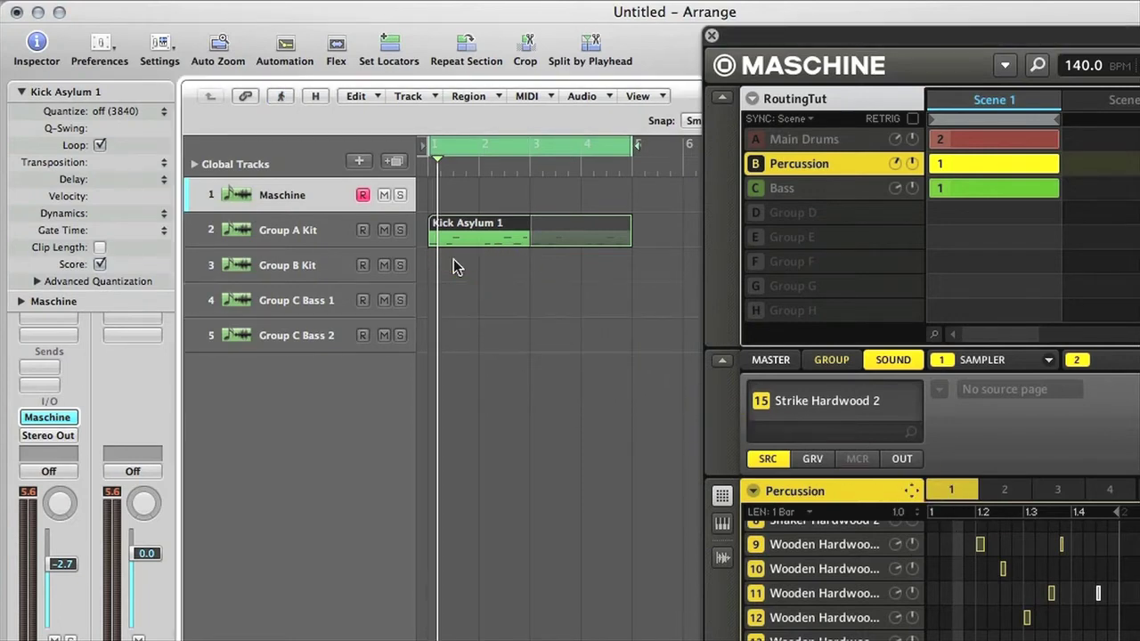
left_click(100, 145)
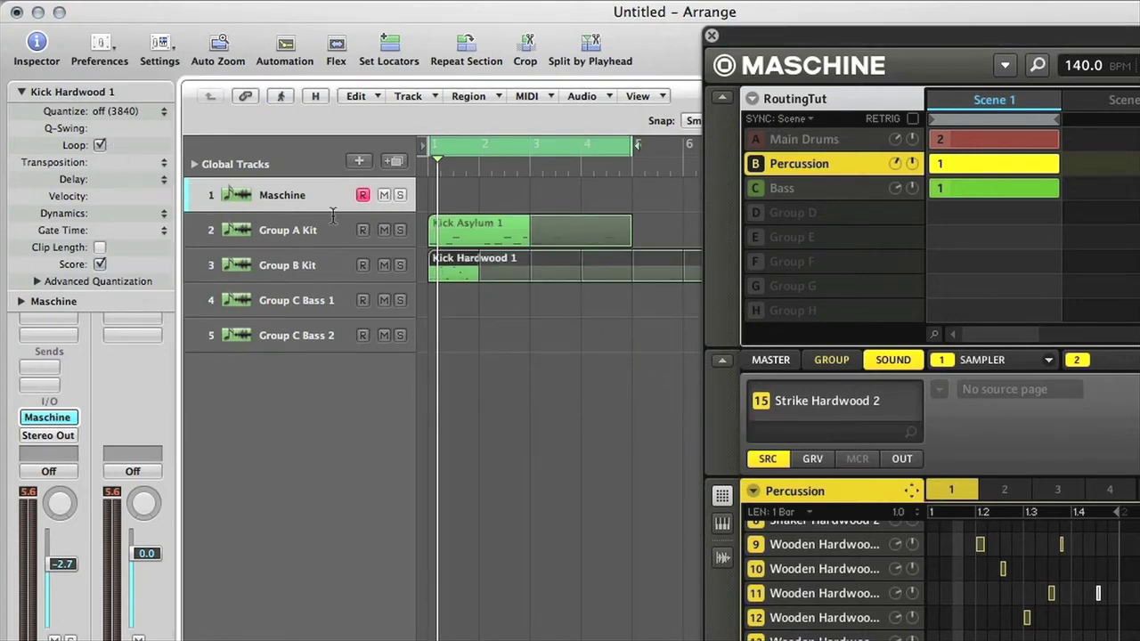
left_click_drag(684, 261, 633, 260)
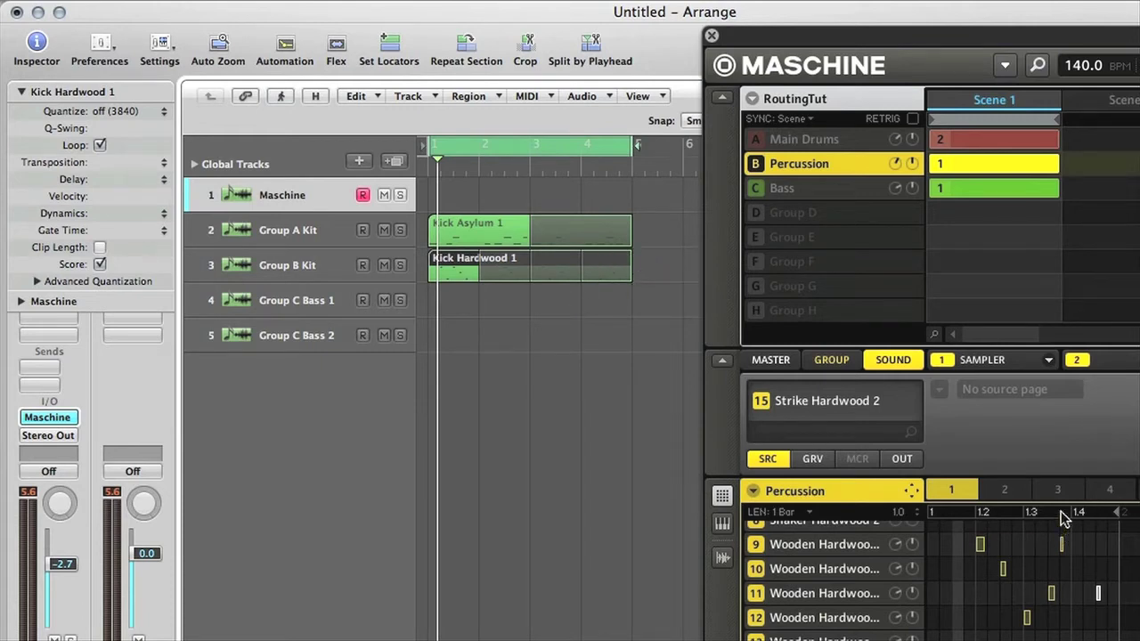
left_click(1006, 491)
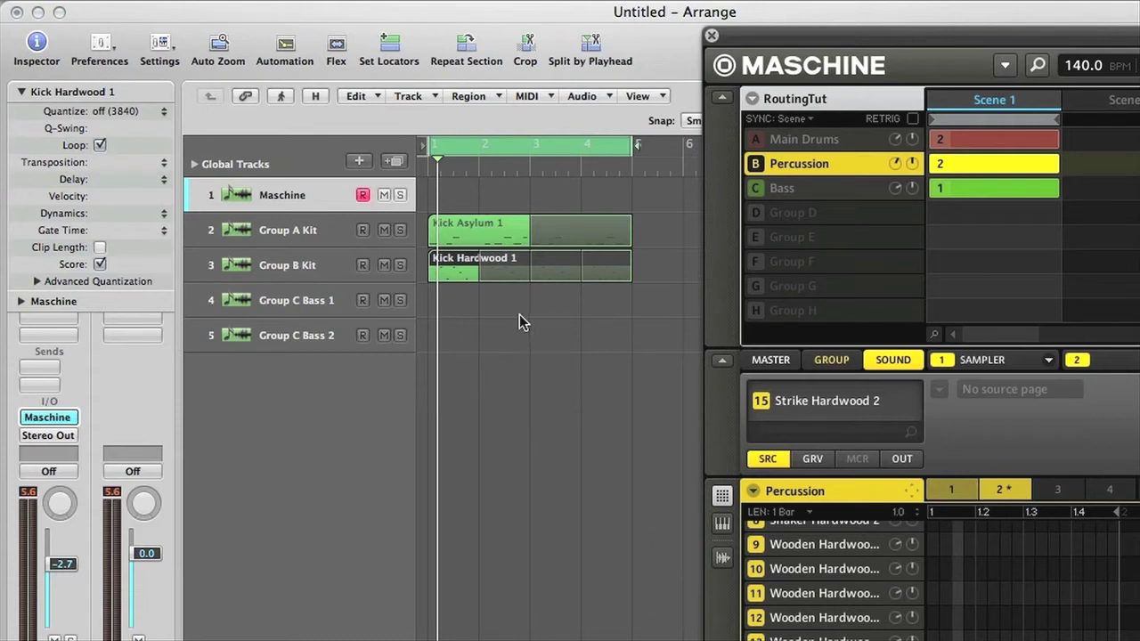
key("space")
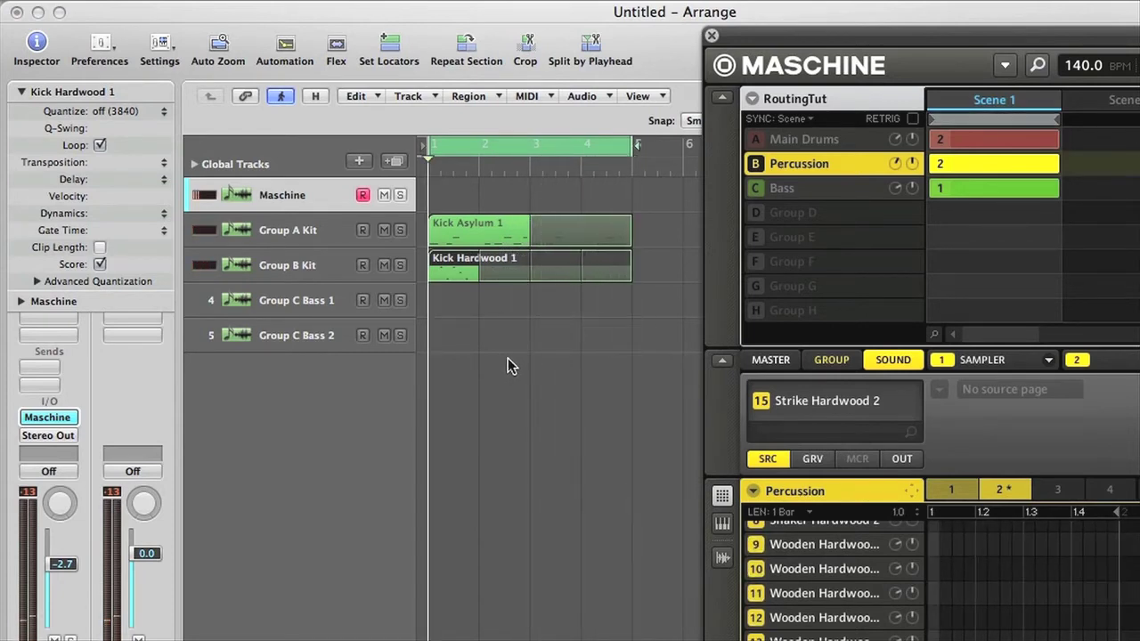
Step: In the Bass group, enable MIDI input for Havoc on channel 3
left_click(756, 189)
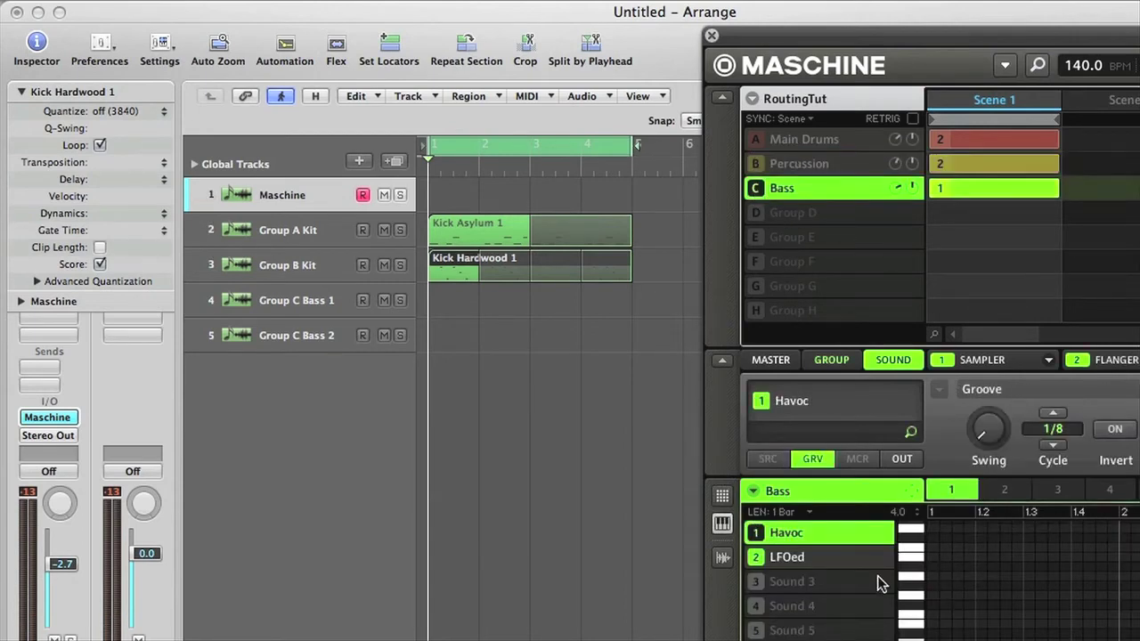
left_click(804, 557)
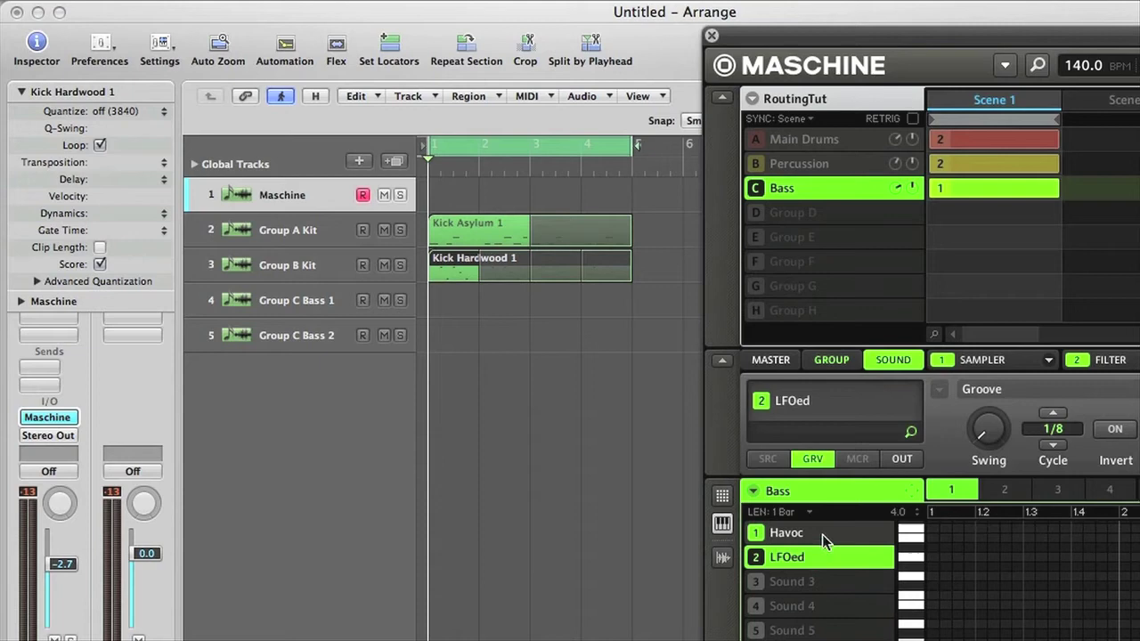
left_click(806, 533)
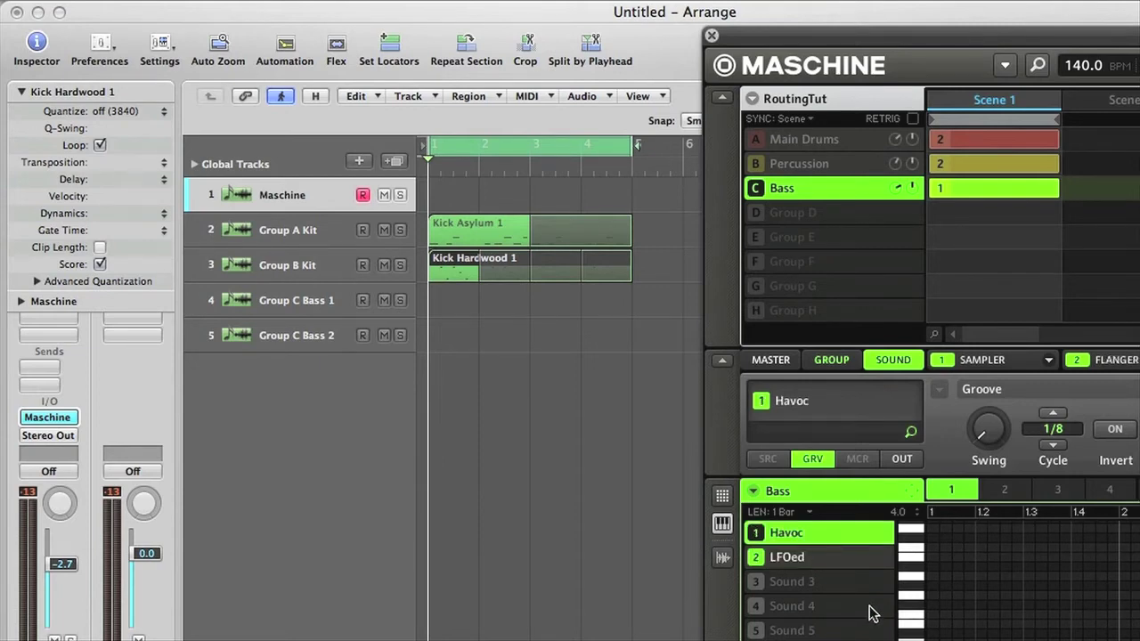
right_click(801, 539)
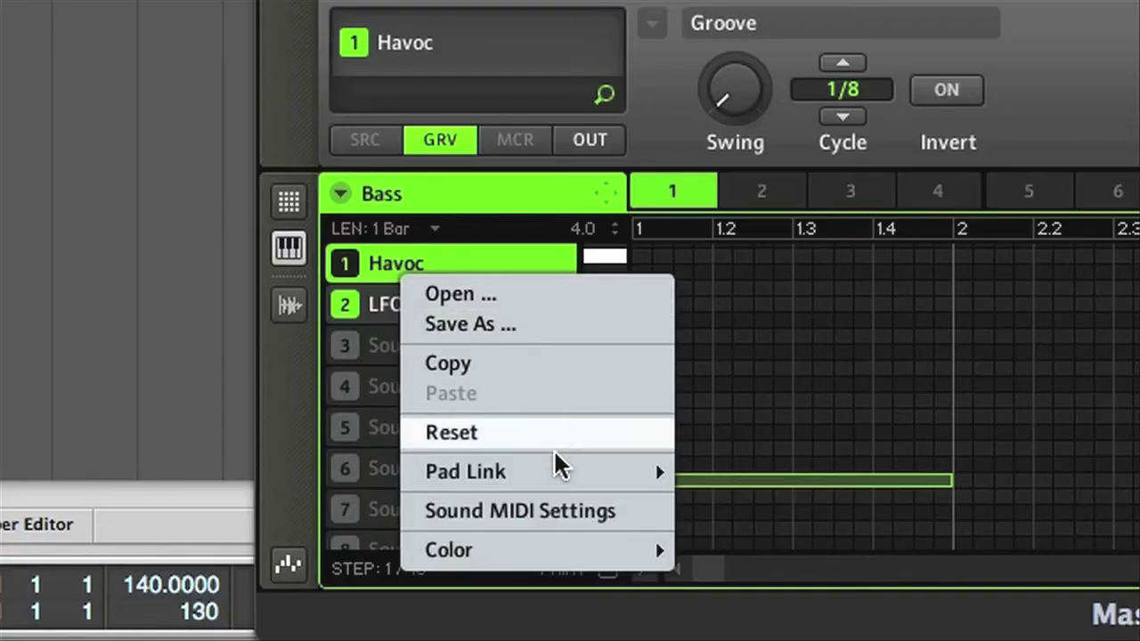
left_click(544, 515)
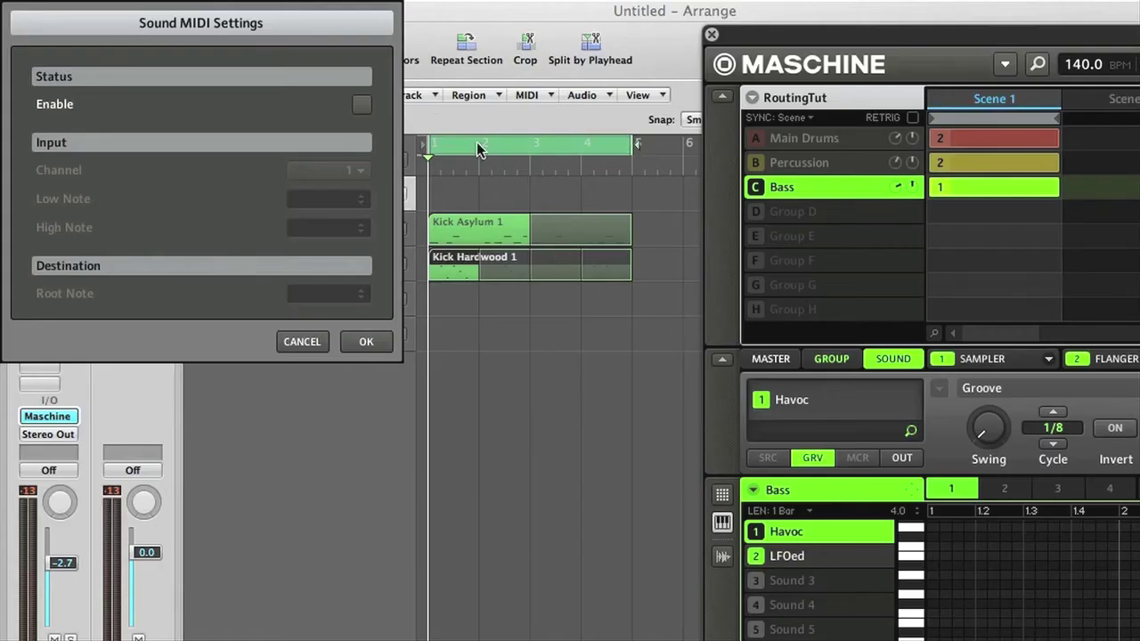
left_click(361, 104)
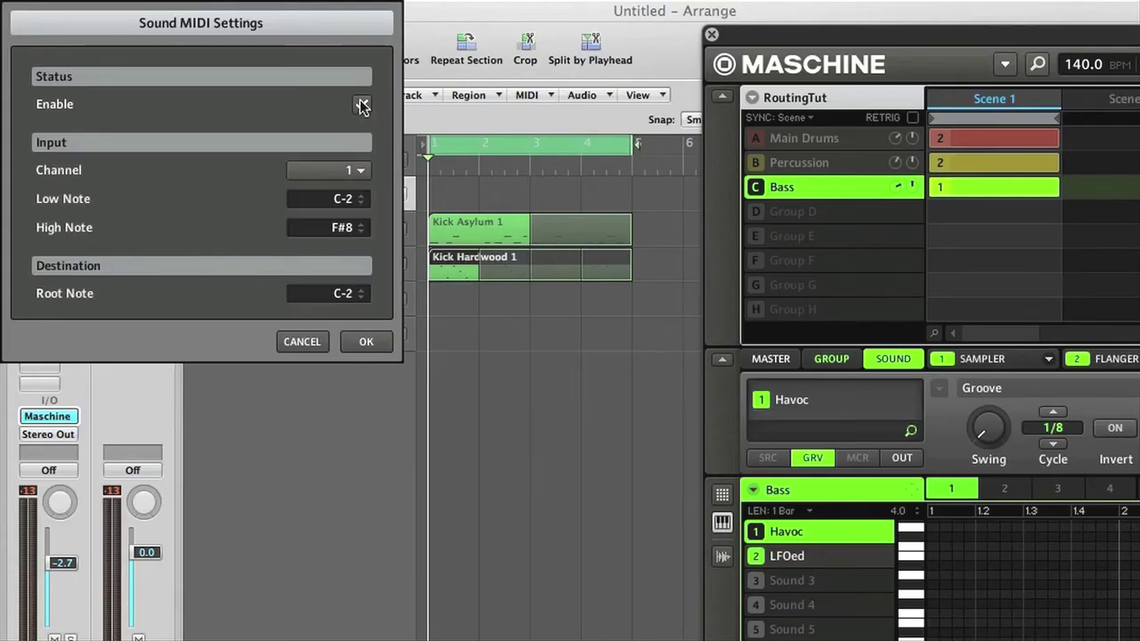
left_click_drag(348, 30, 593, 160)
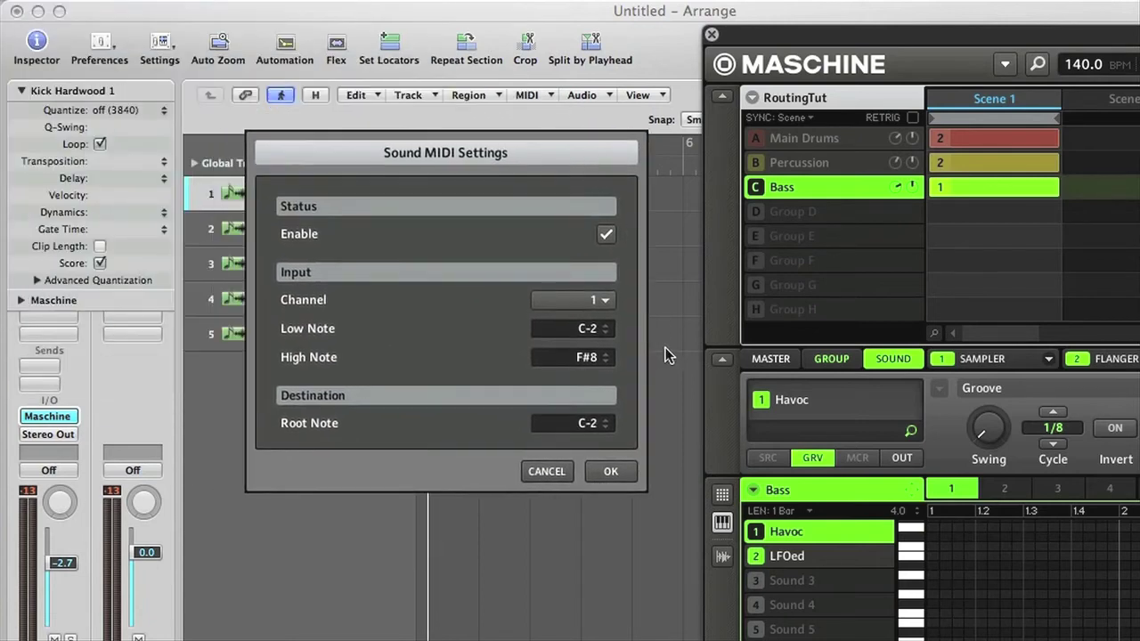
left_click(595, 300)
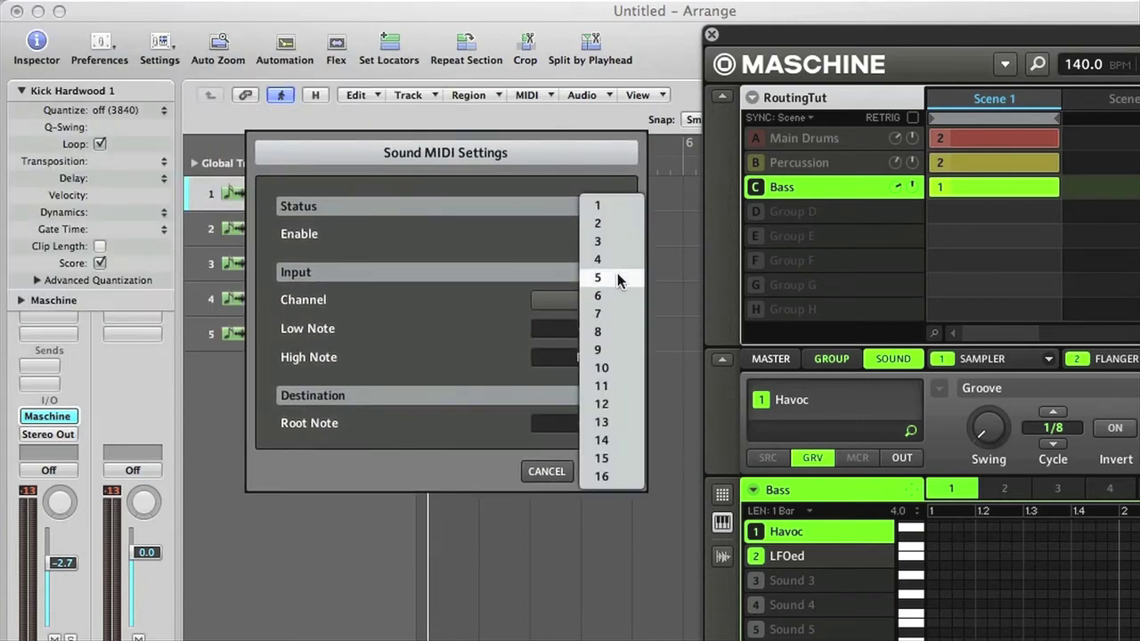
left_click(600, 243)
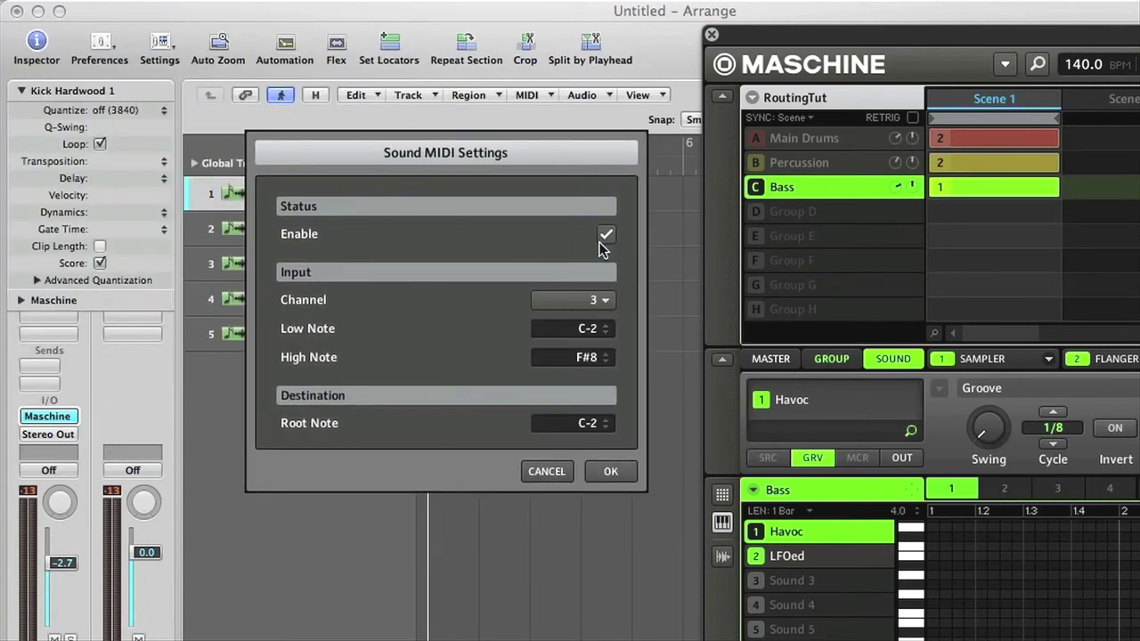
left_click(610, 471)
Step: Enable MIDI input for the LFOed sound on channel 4
right_click(789, 563)
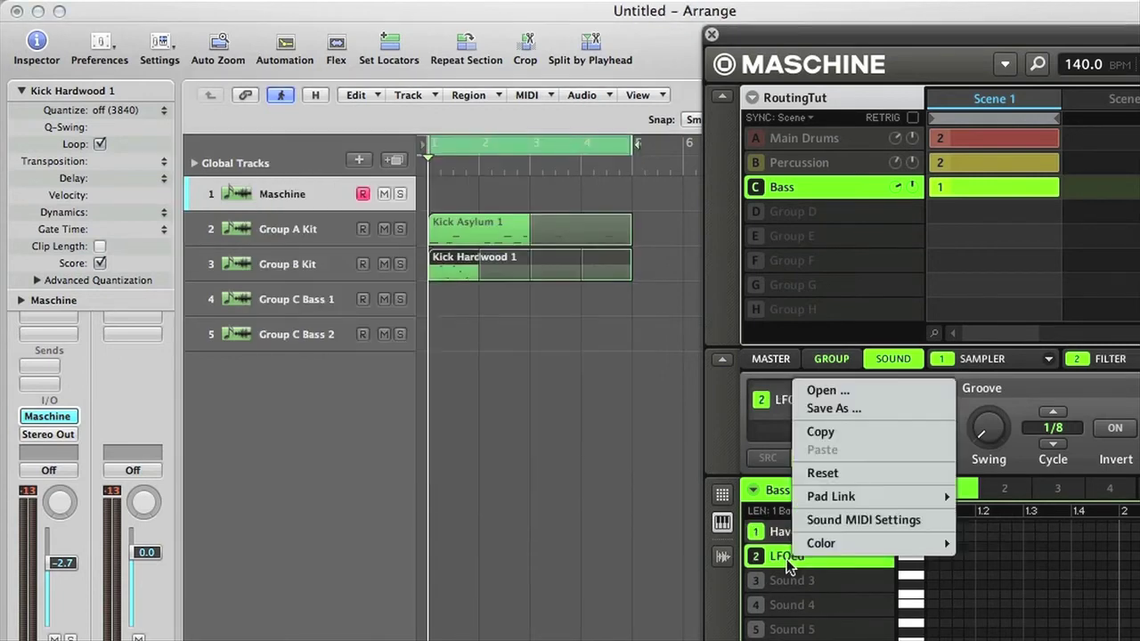
left_click(842, 519)
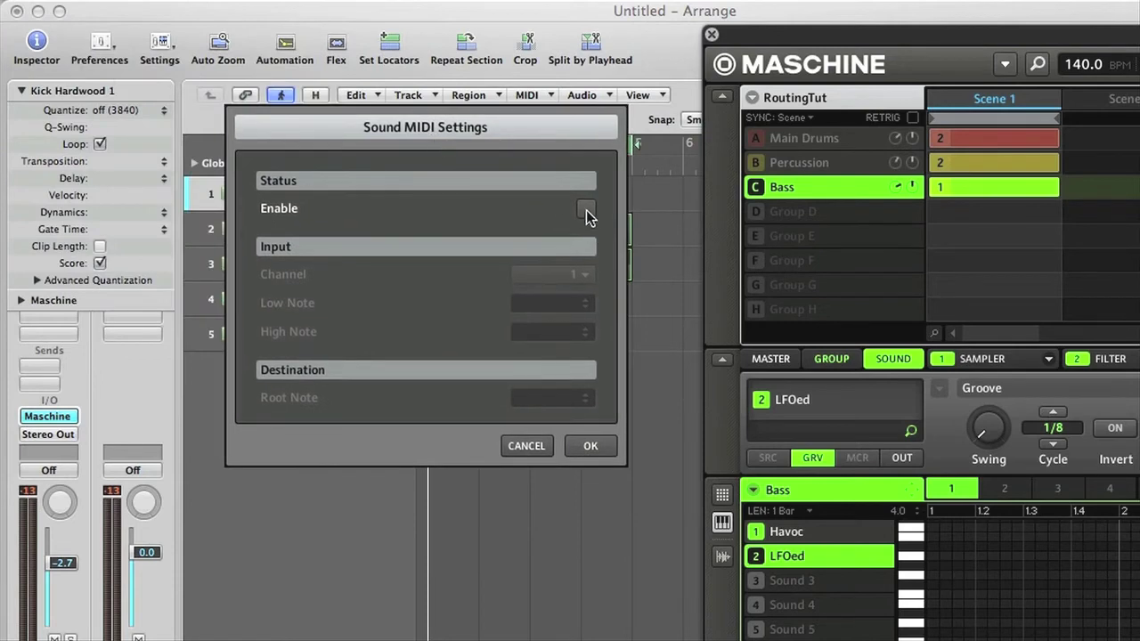
left_click(587, 211)
left_click(584, 276)
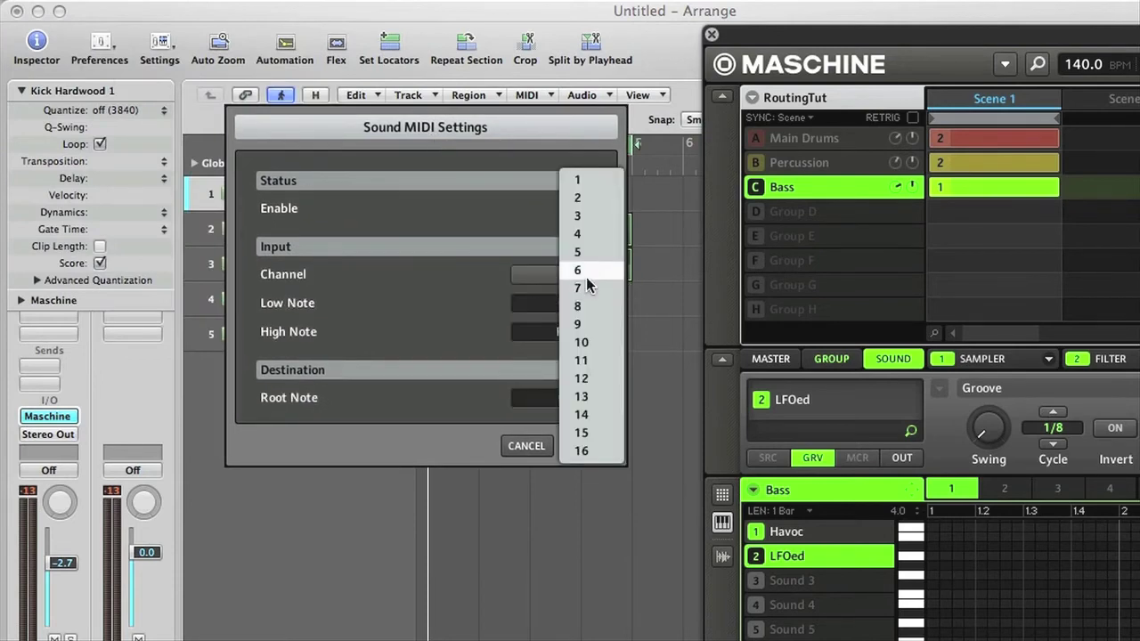
left_click(579, 233)
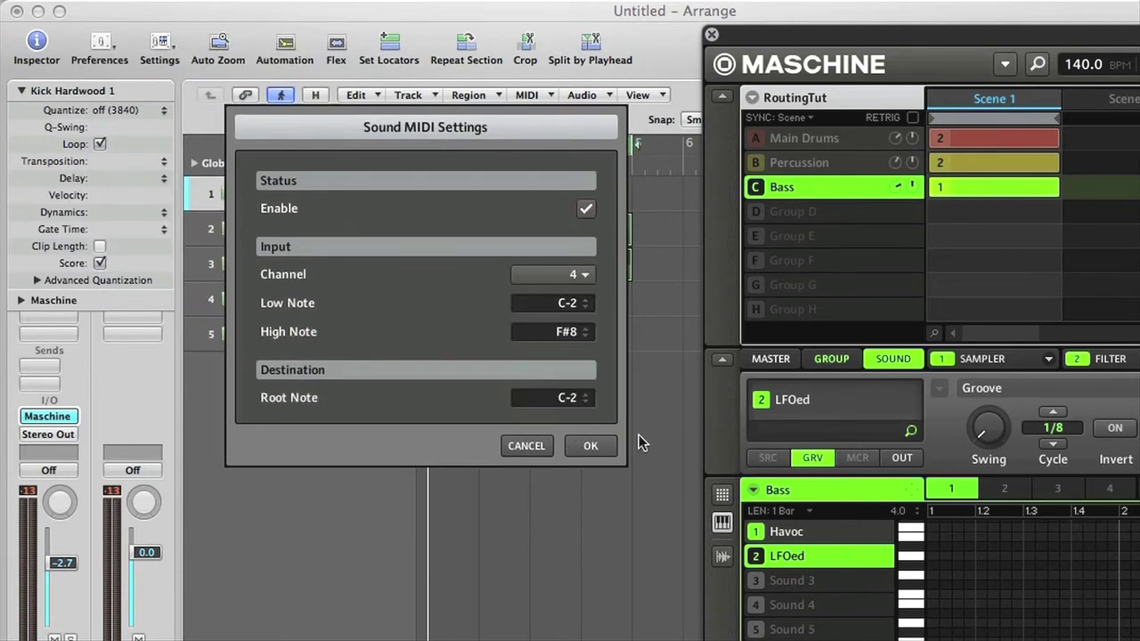
left_click(589, 448)
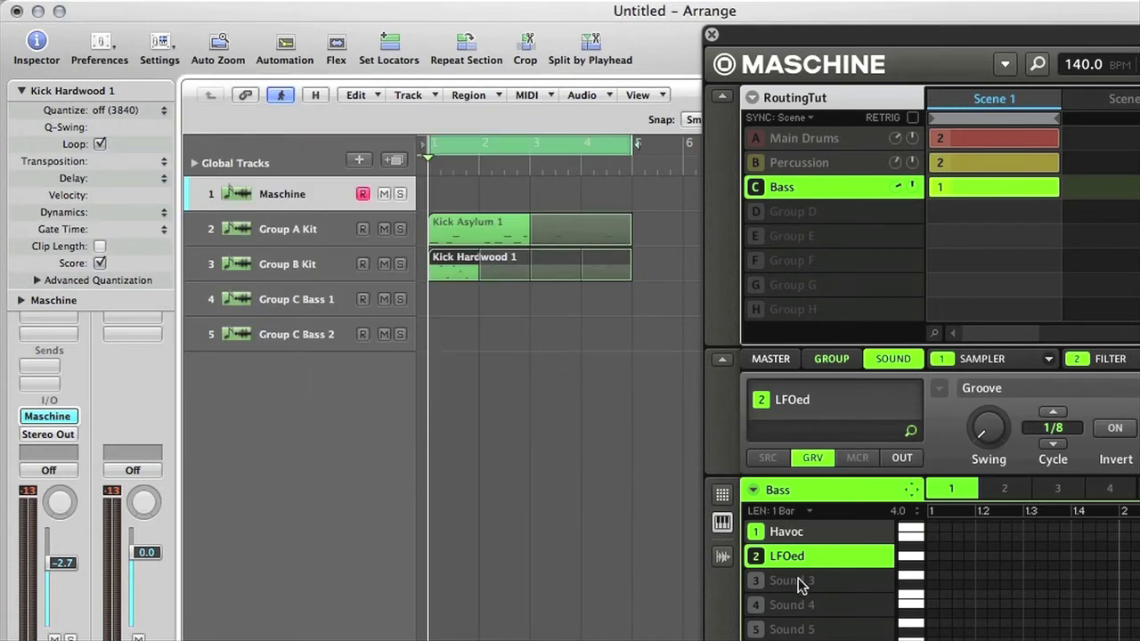
Step: Drag Havoc to Group C Bass 1 and LFOed to Group C Bass 2, then play Bass pattern 2
left_click(786, 531)
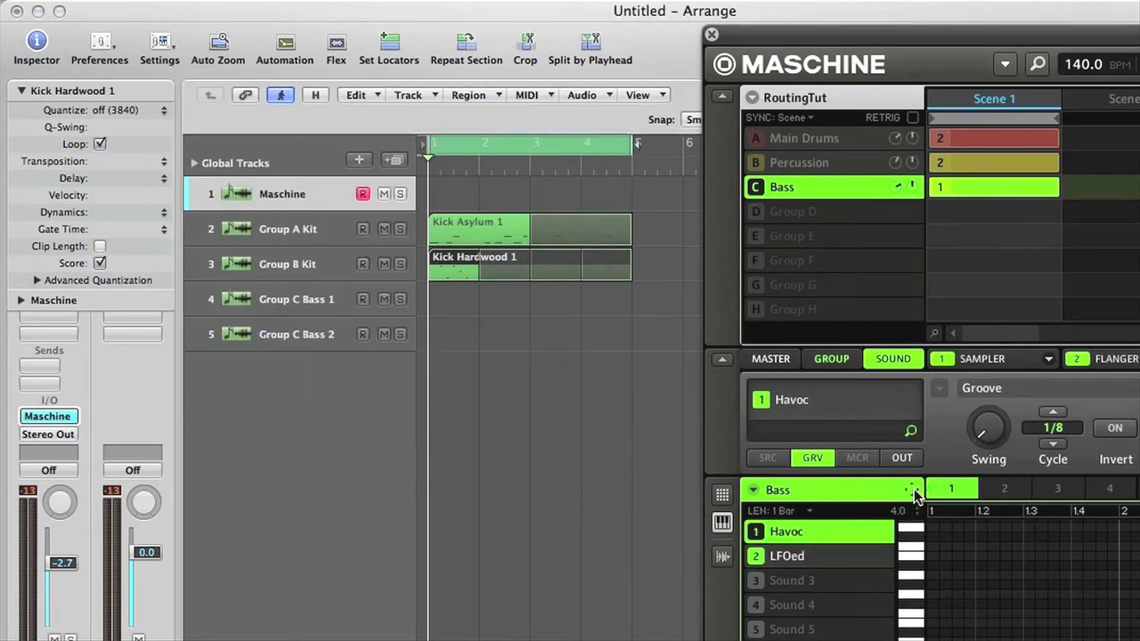
left_click_drag(912, 491, 443, 307)
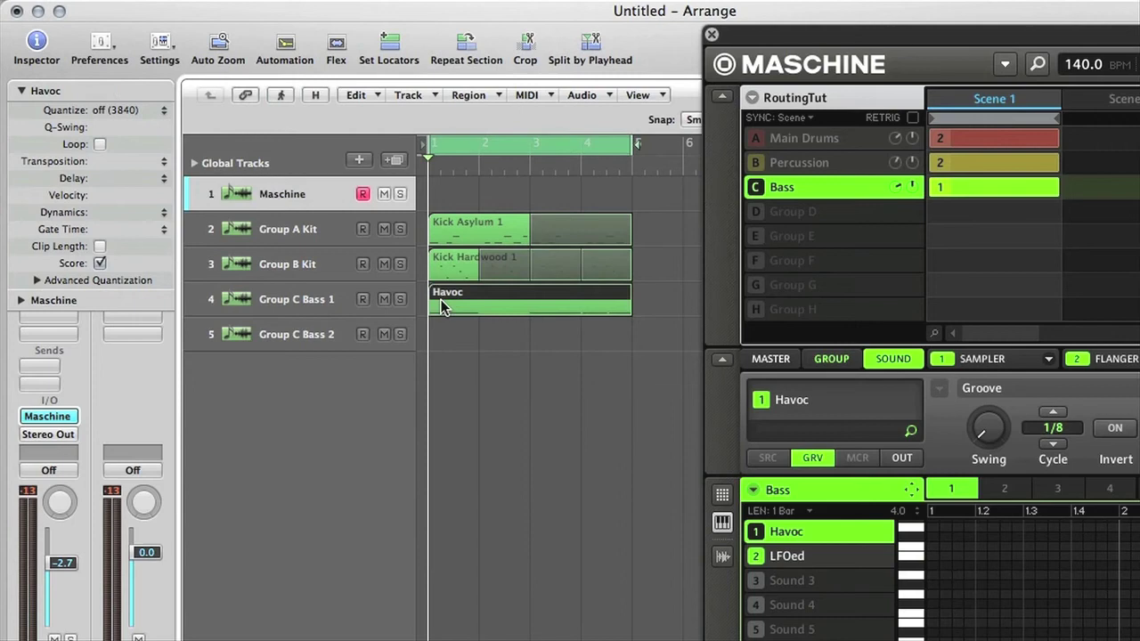
left_click(797, 558)
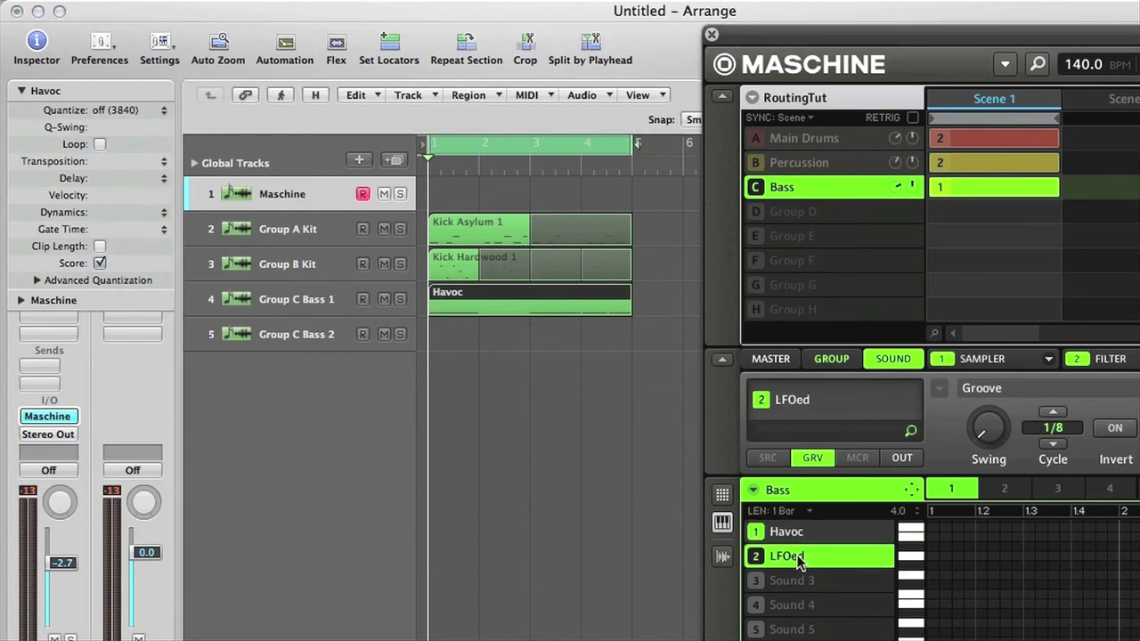
left_click_drag(912, 491, 443, 334)
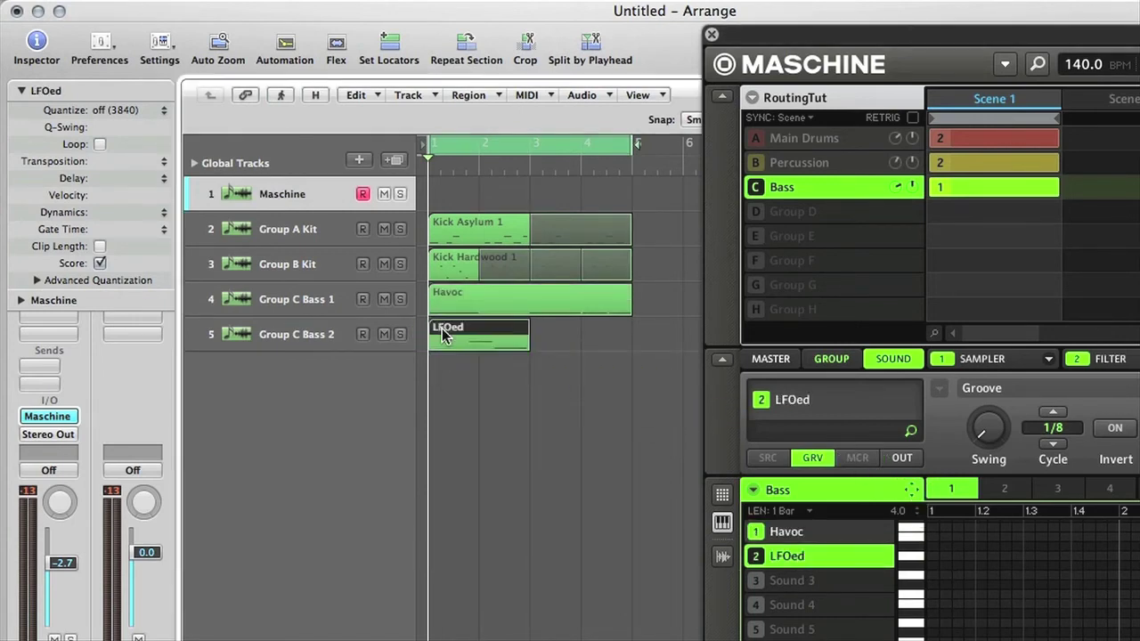
left_click(1005, 489)
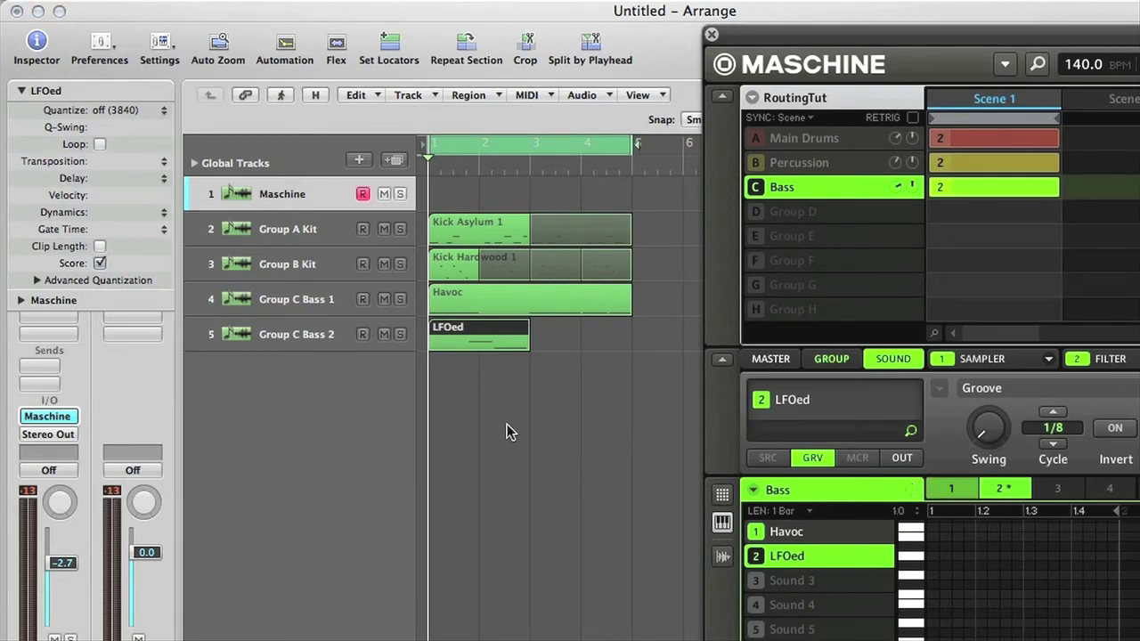
key("space")
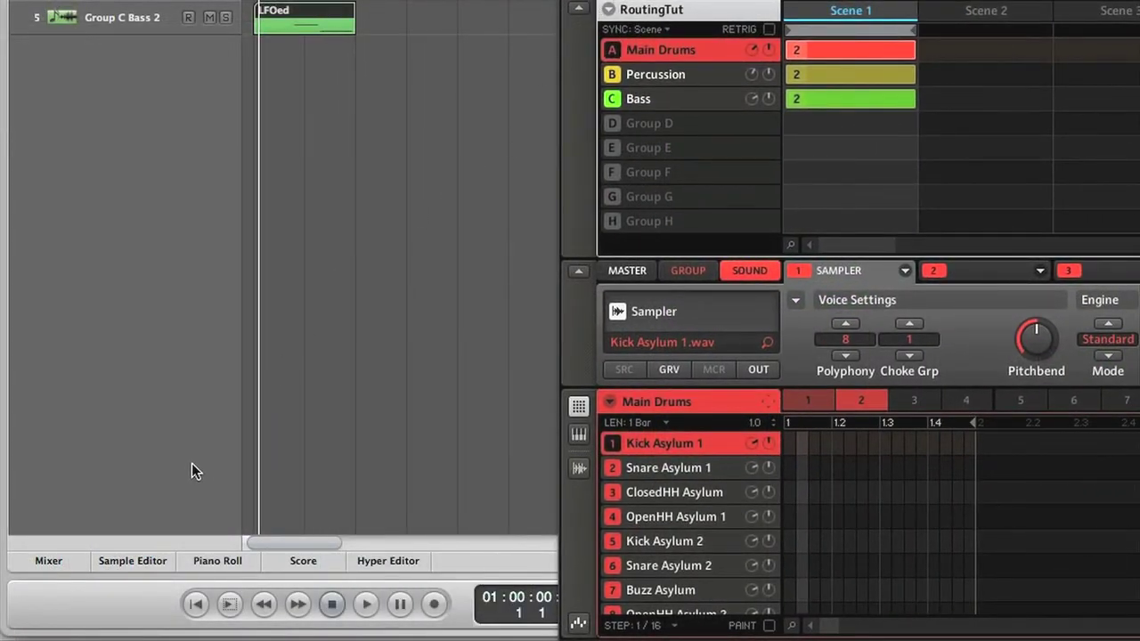
Step: Create new auxiliary channel strips in the Mixer
left_click(49, 561)
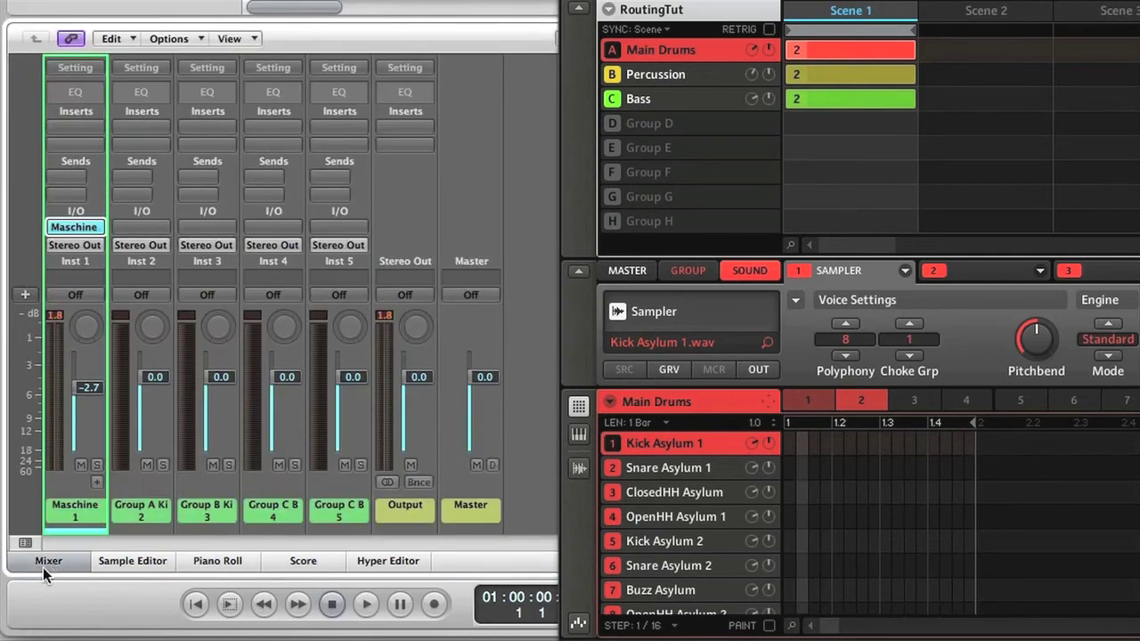
left_click(183, 37)
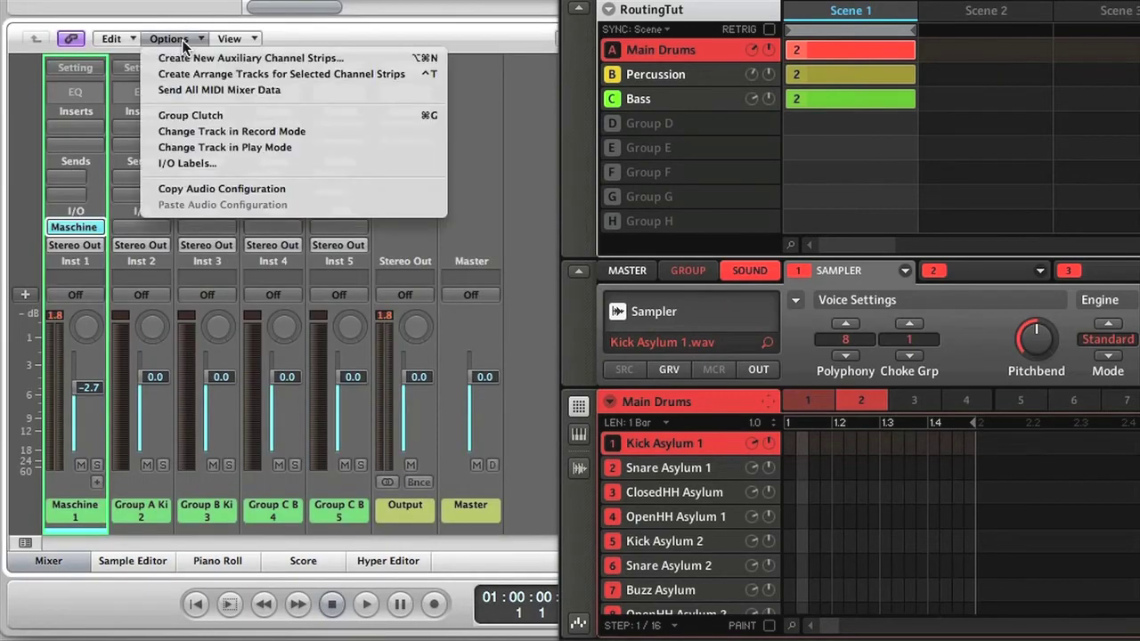
left_click(364, 58)
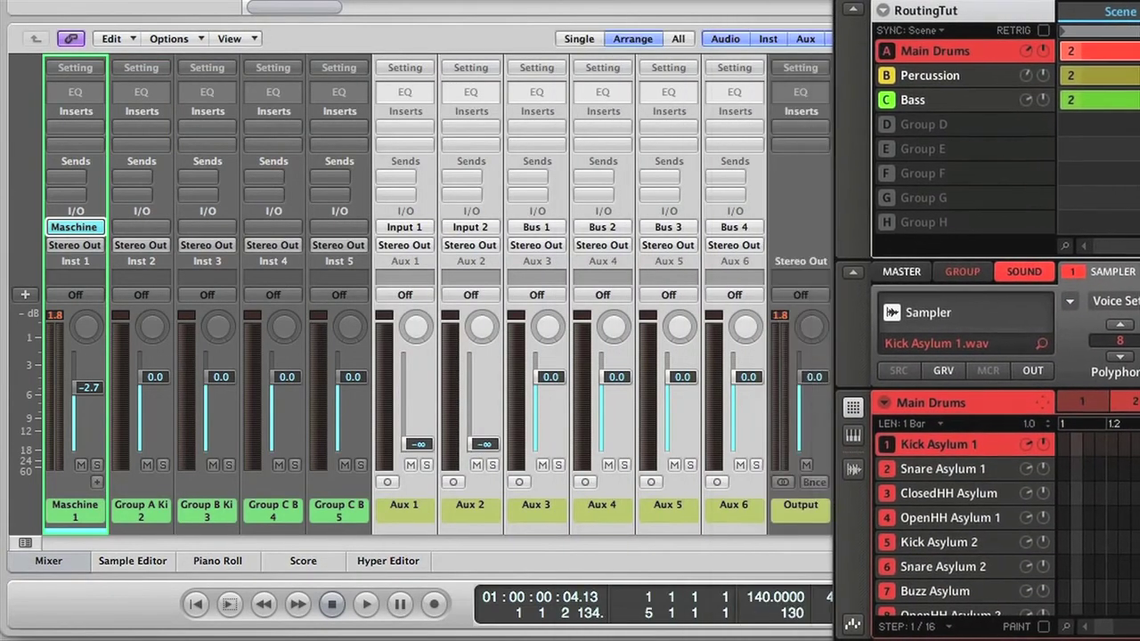
Step: Feed Aux 1–3 from Maschine outputs 17, 18 and 19, then show Kick Asylum 1's output settings
left_click(413, 228)
mouse_move(592, 361)
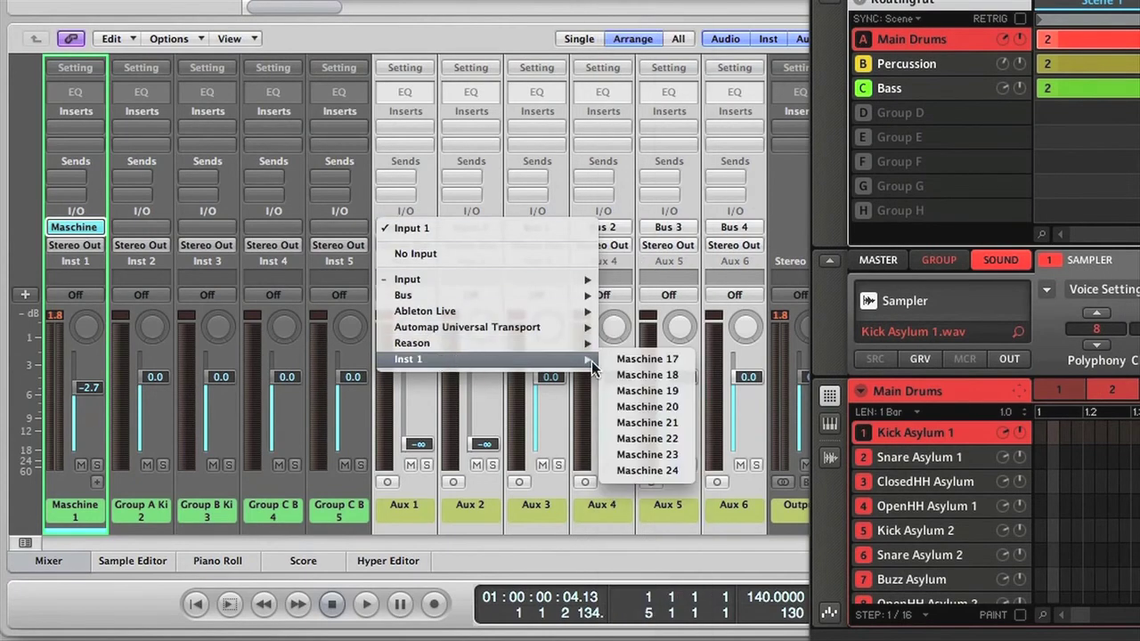
left_click(628, 367)
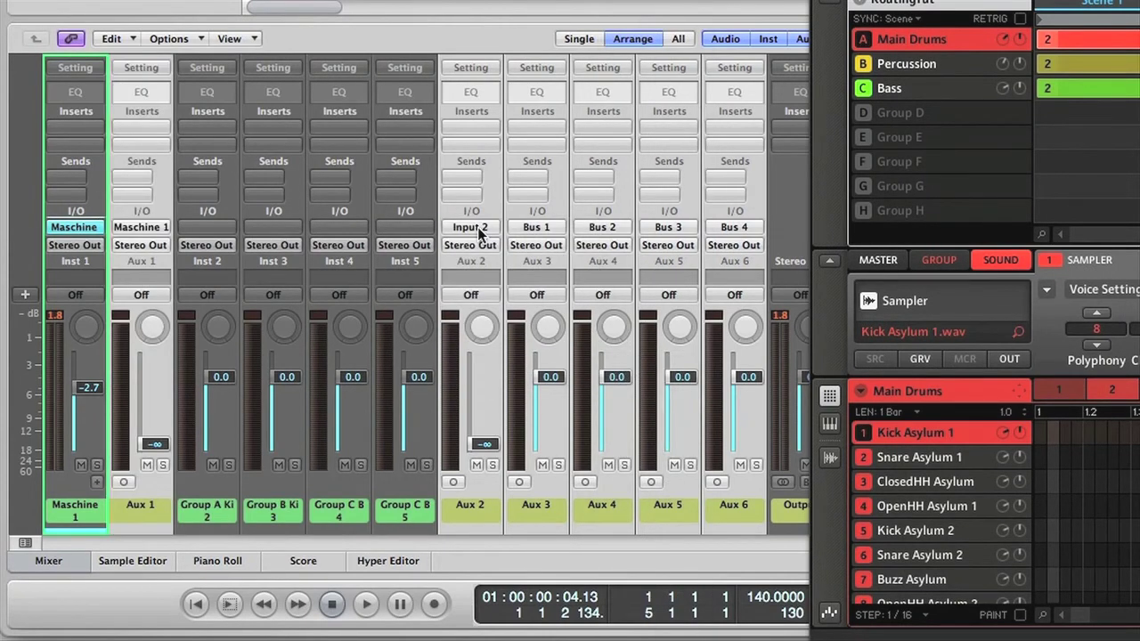
left_click(472, 228)
mouse_move(520, 358)
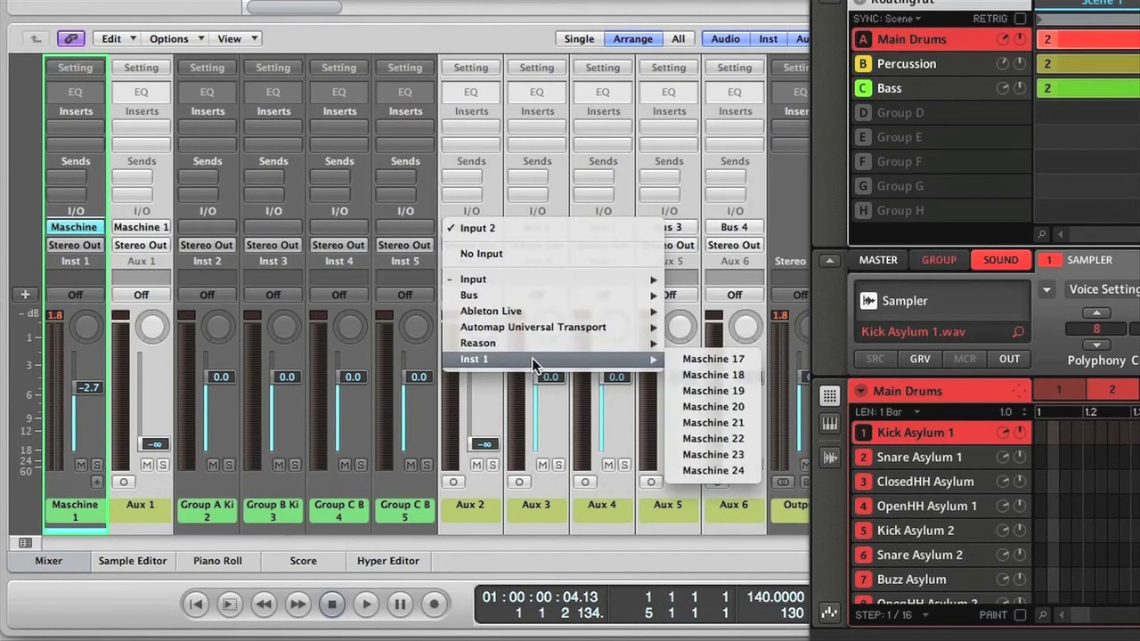
left_click(694, 375)
left_click(546, 232)
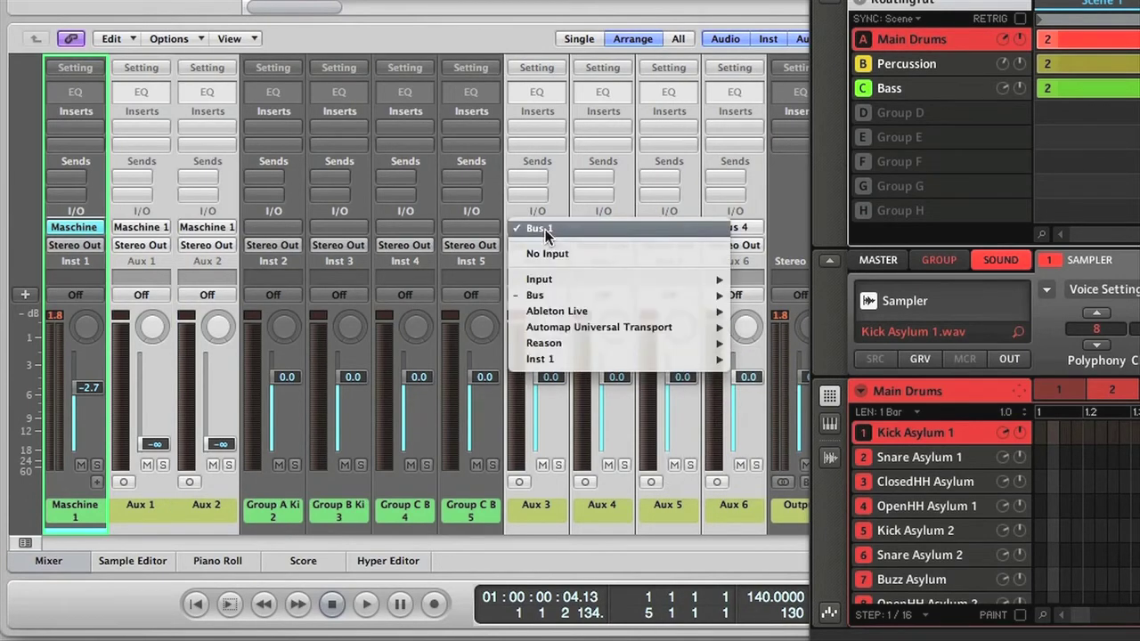
mouse_move(606, 361)
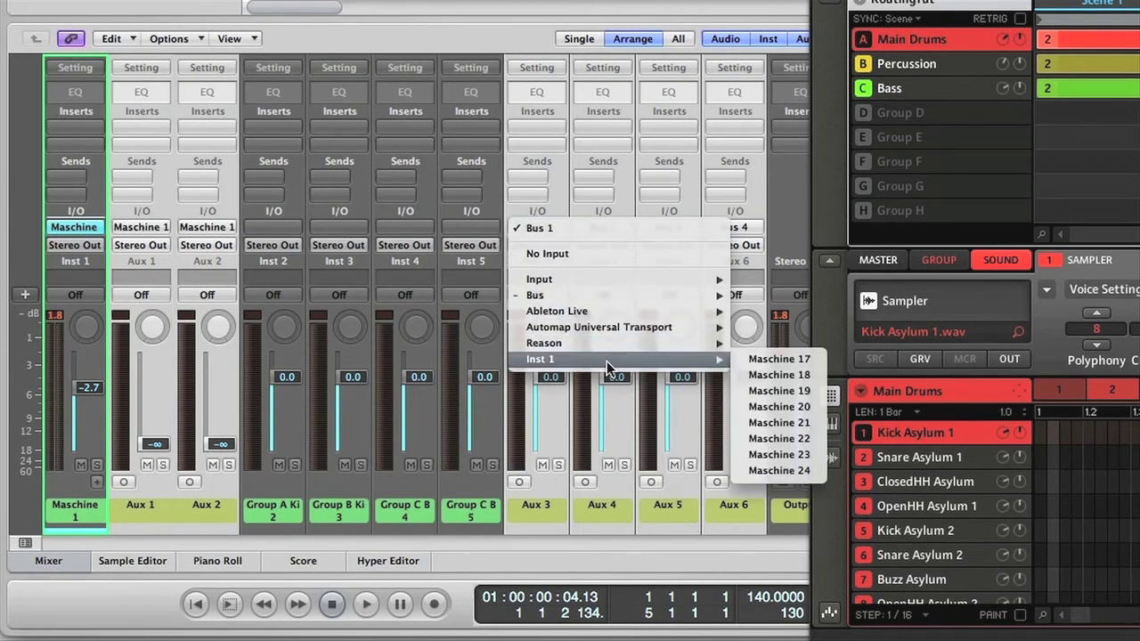
left_click(764, 375)
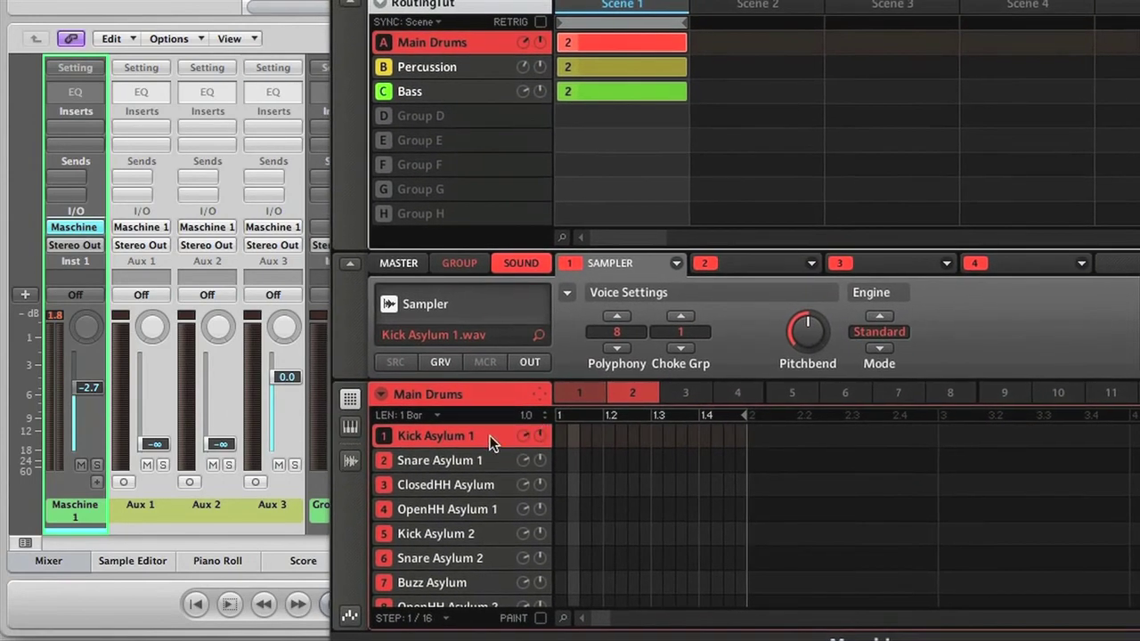
left_click(530, 363)
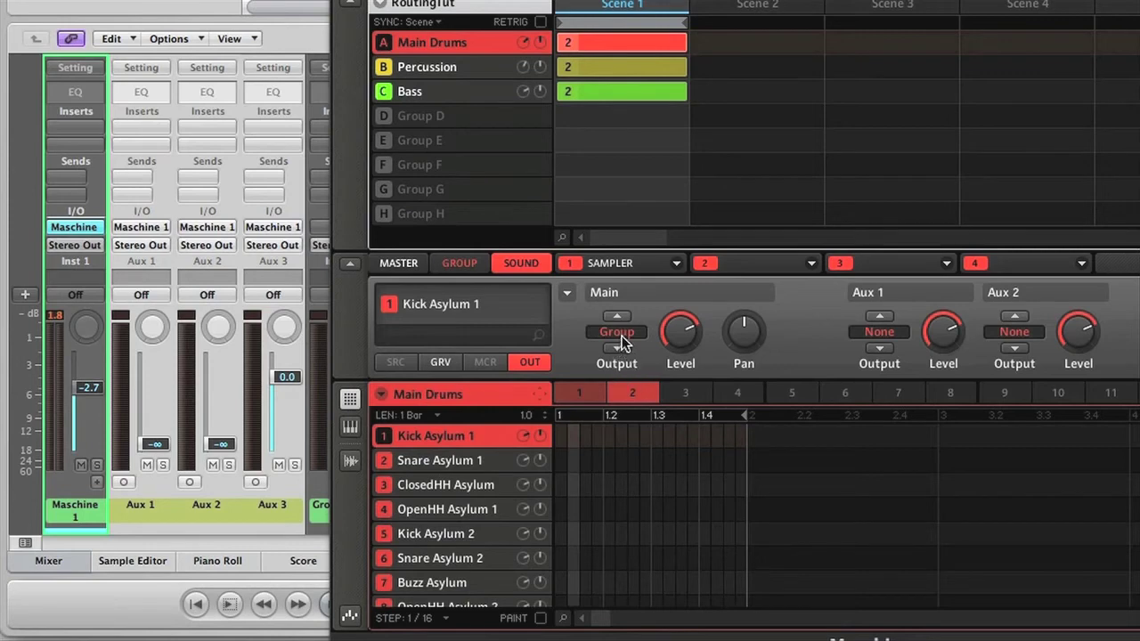
Step: Route Kick Asylum 1 and Snare Asylum 1 to Out 9 and ClosedHH Asylum to Out 10
left_click(461, 263)
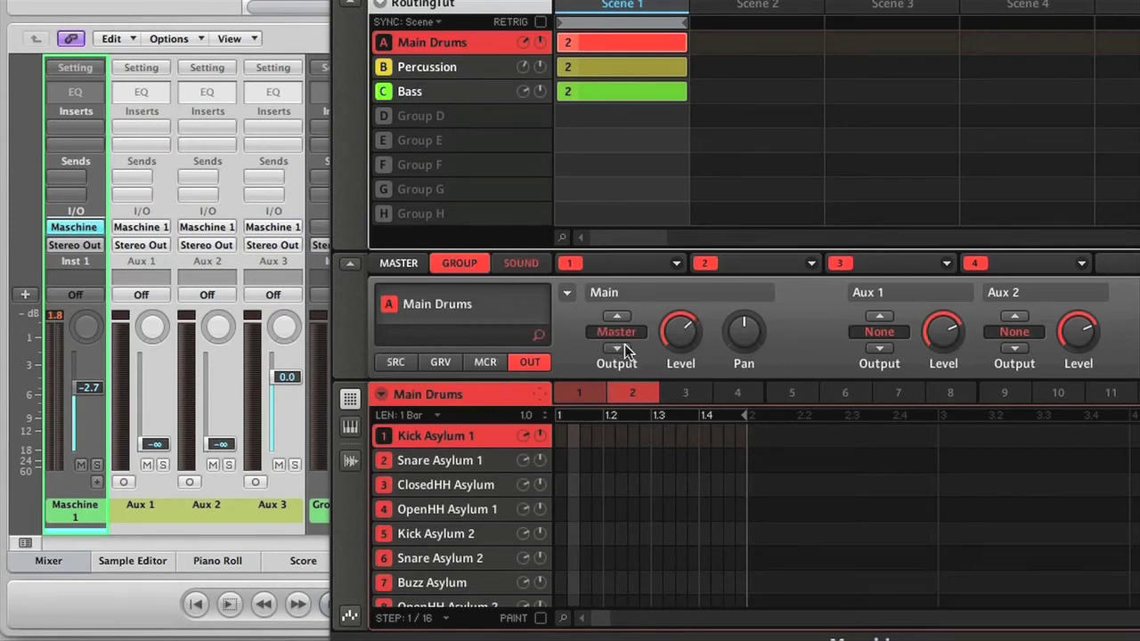
left_click(525, 265)
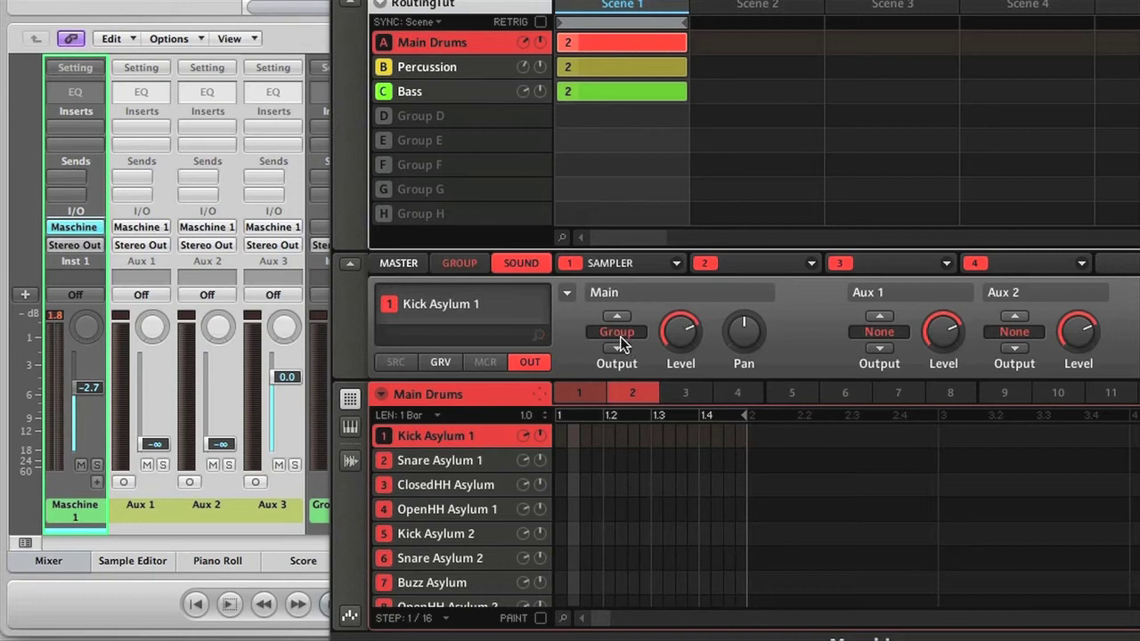
left_click(617, 335)
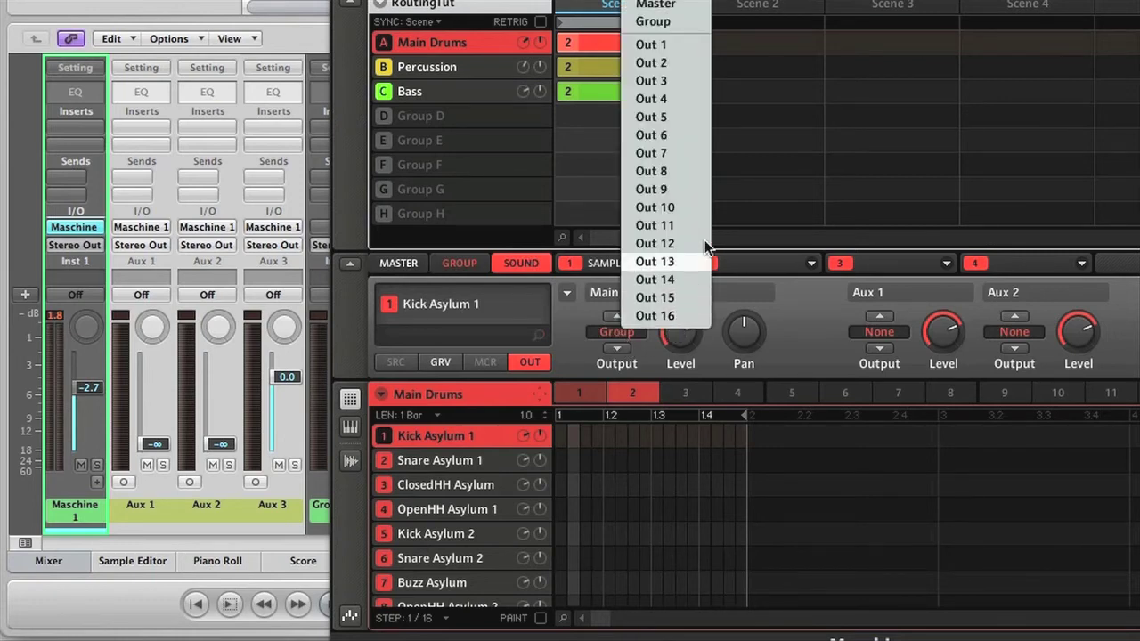
left_click(678, 191)
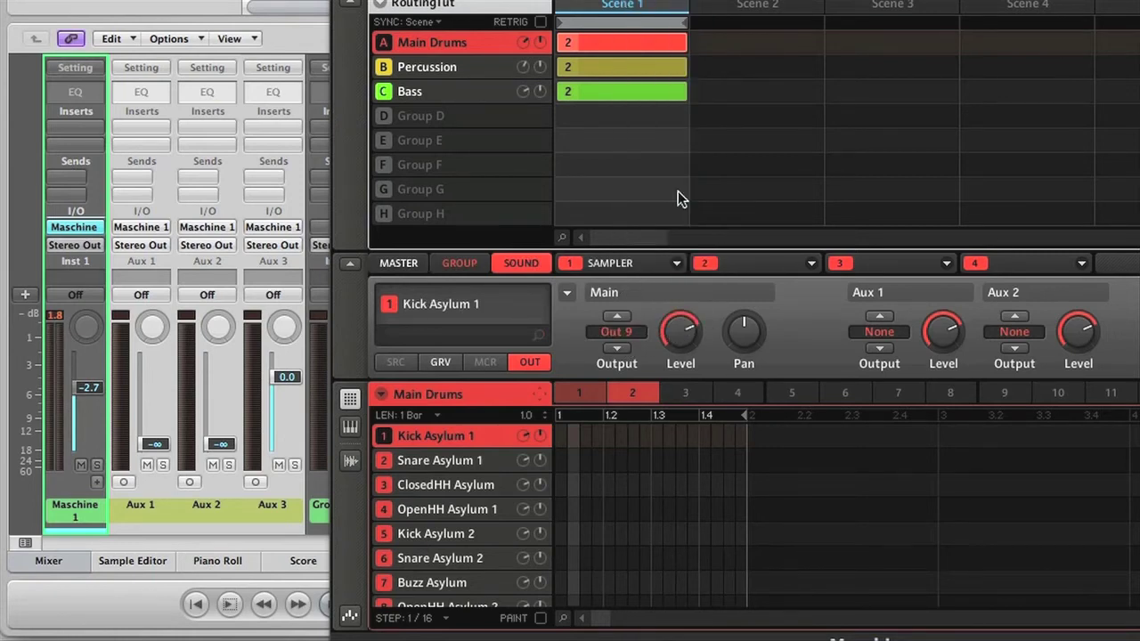
left_click(469, 462)
left_click(629, 331)
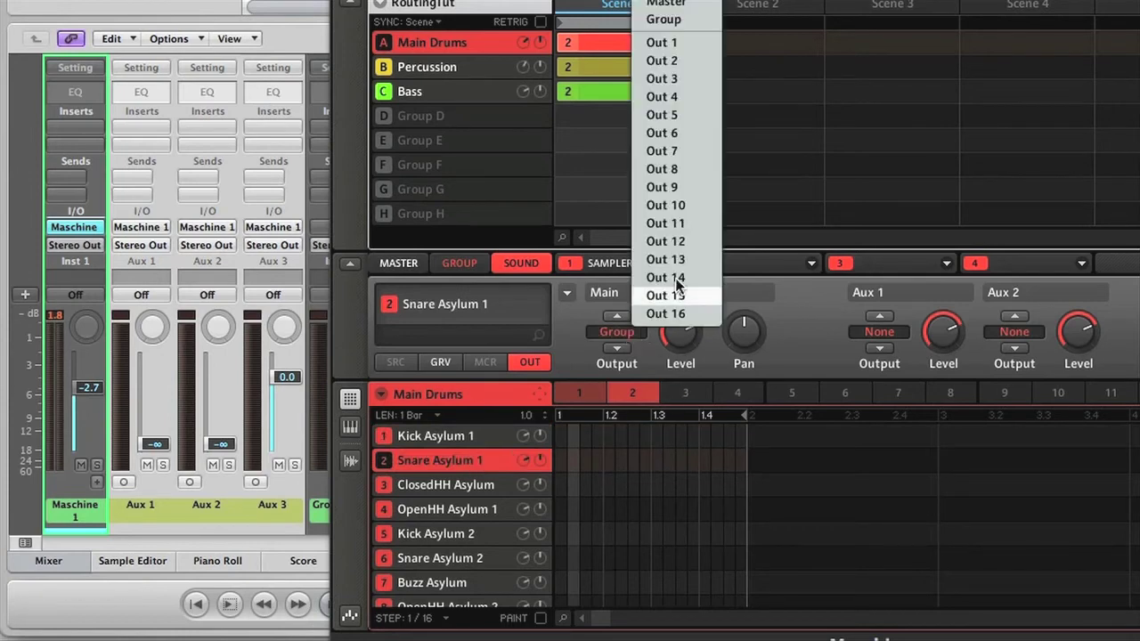
left_click(677, 190)
left_click(469, 484)
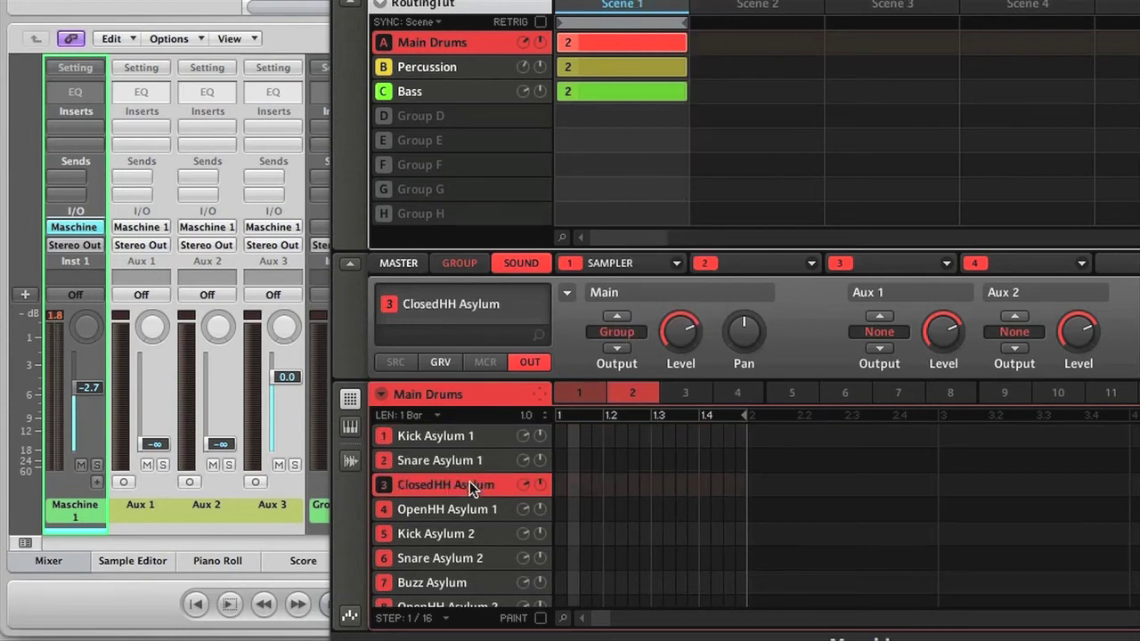
left_click(624, 334)
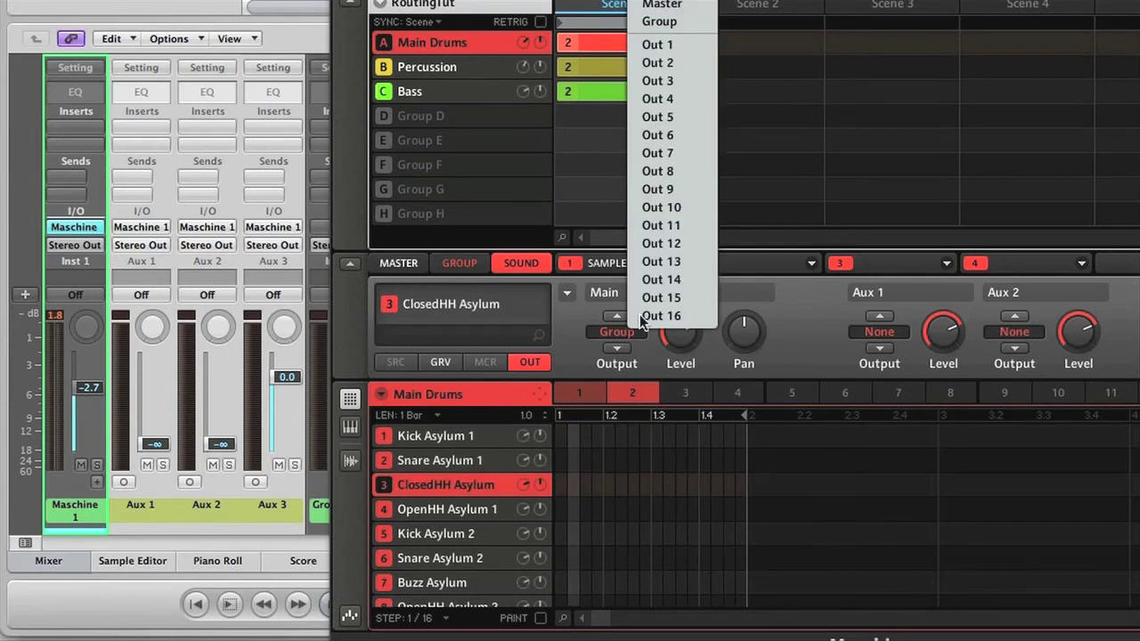
left_click(670, 205)
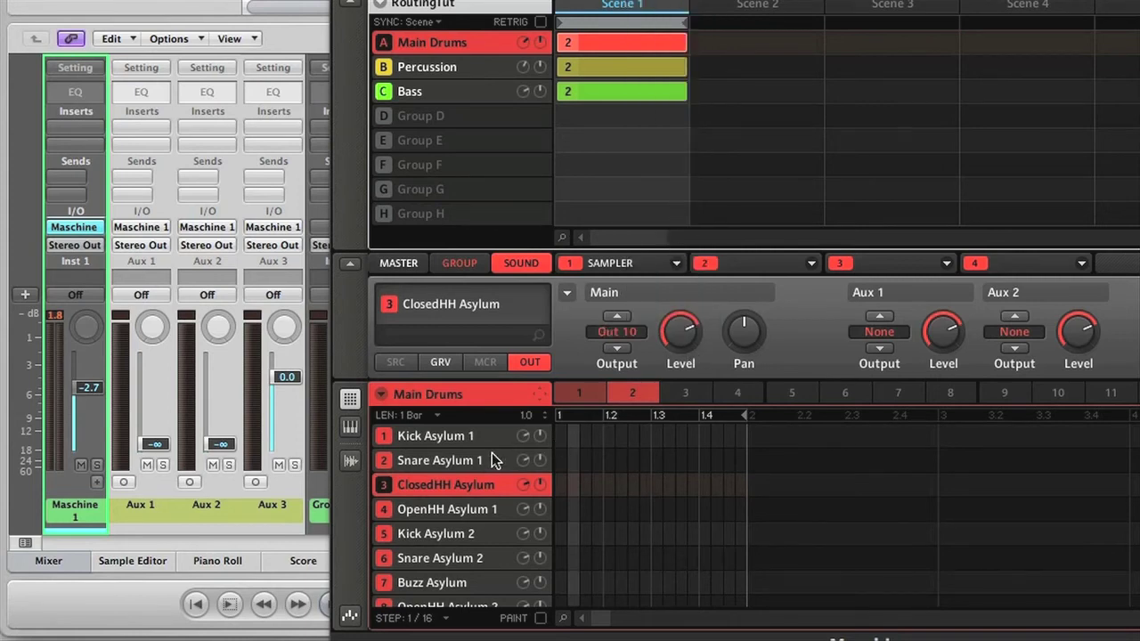
Step: Pan Kick Asylum 1 and ClosedHH Asylum hard left, and Snare Asylum 1 hard right
left_click(458, 439)
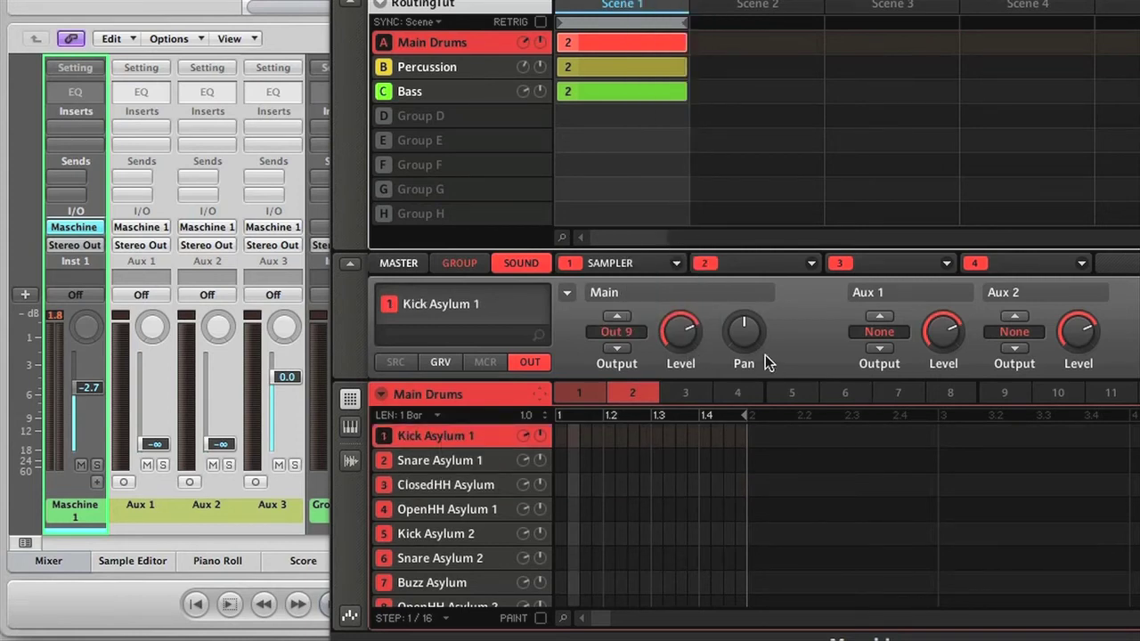
left_click_drag(743, 332, 735, 465)
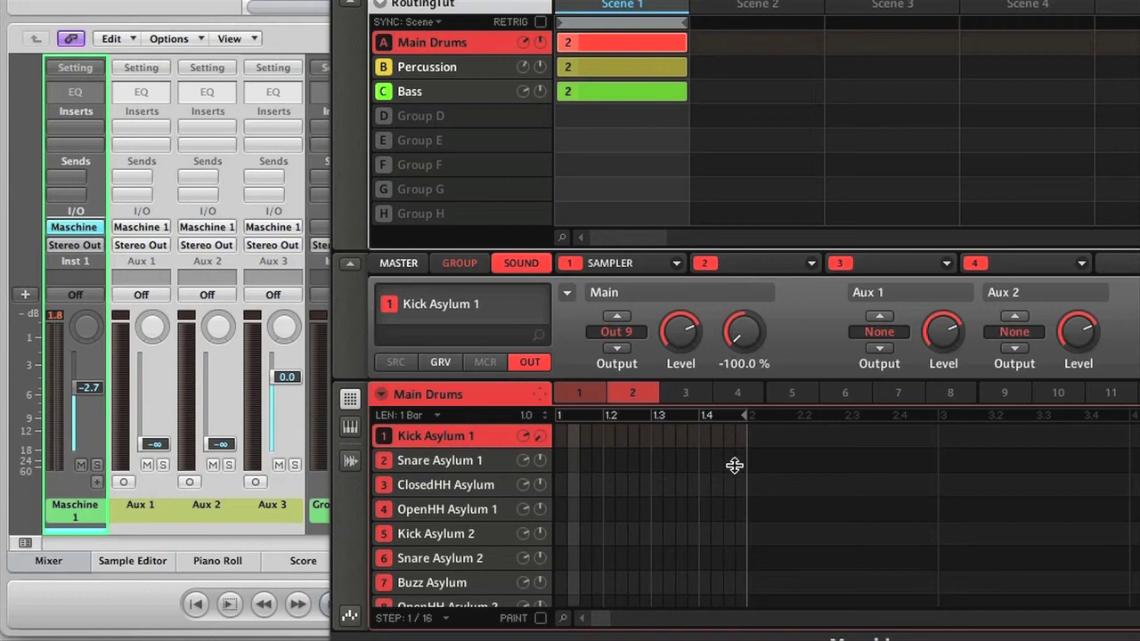
left_click(481, 463)
left_click_drag(762, 331, 751, 228)
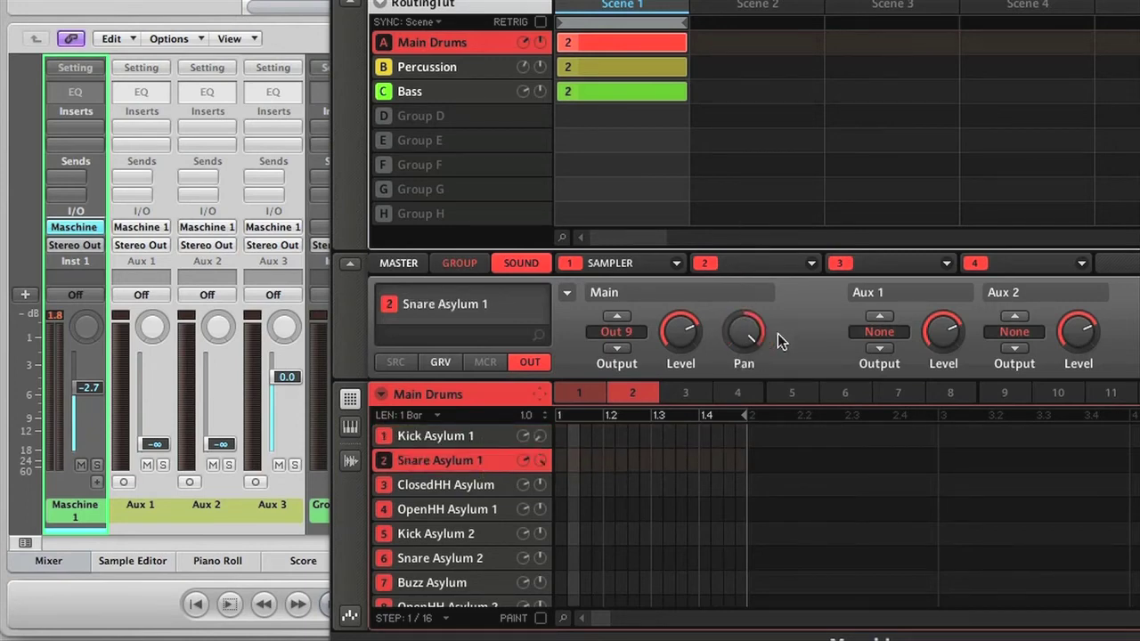
left_click(464, 484)
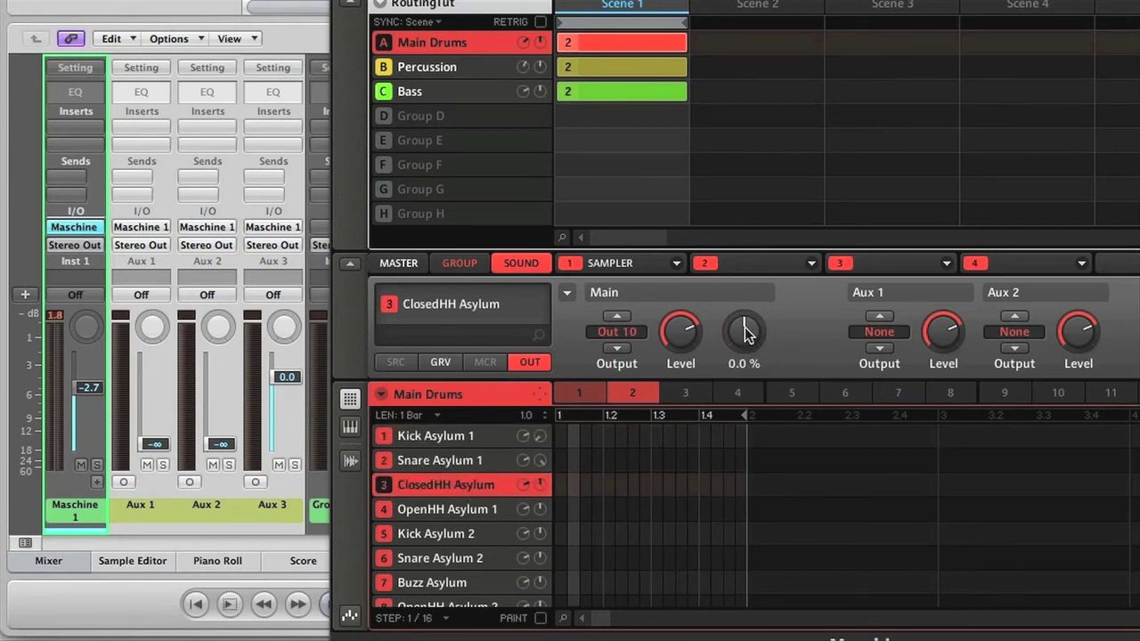
left_click_drag(746, 334, 738, 454)
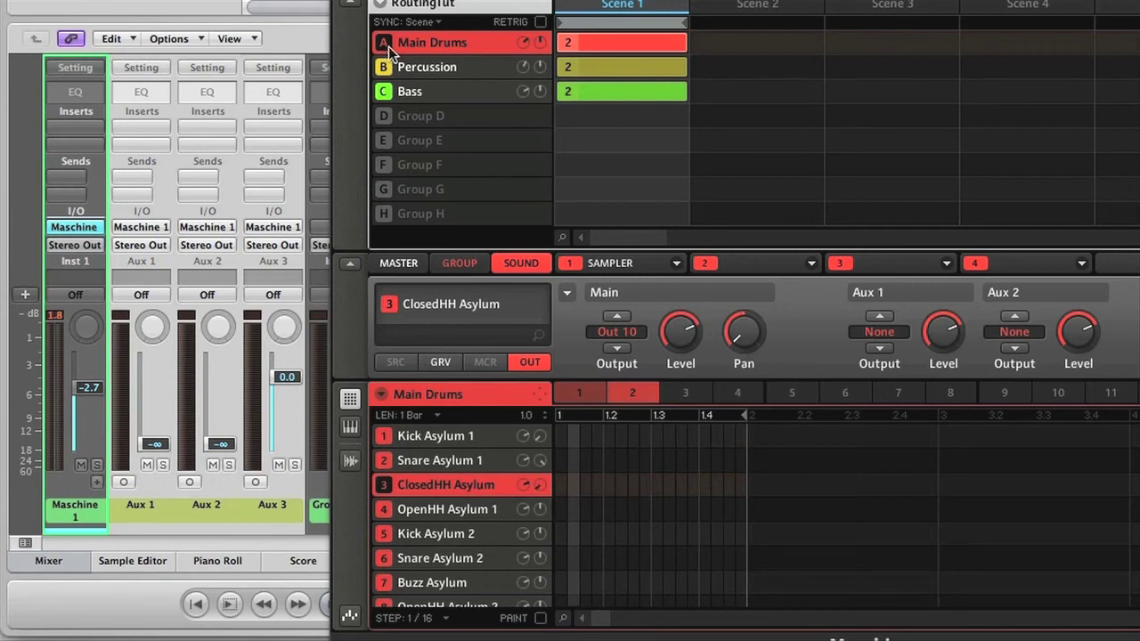
Step: Raise the Aux 2 fader to about -1.9 dB and the Aux 1 fader to -2.8 dB
left_click_drag(418, 4, 488, 3)
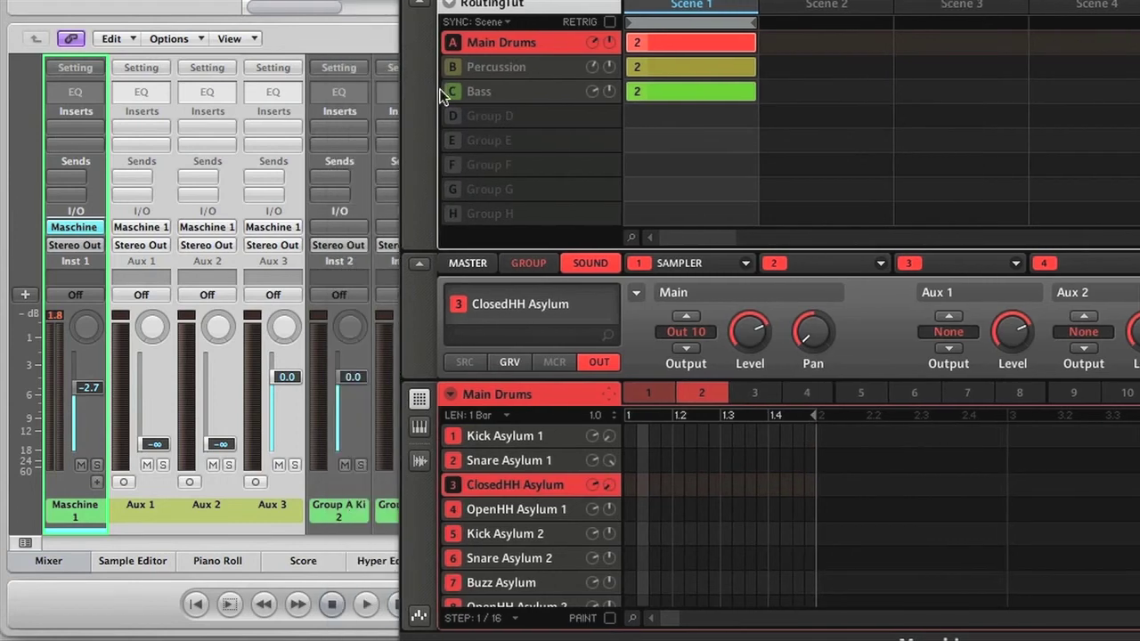
left_click(279, 510)
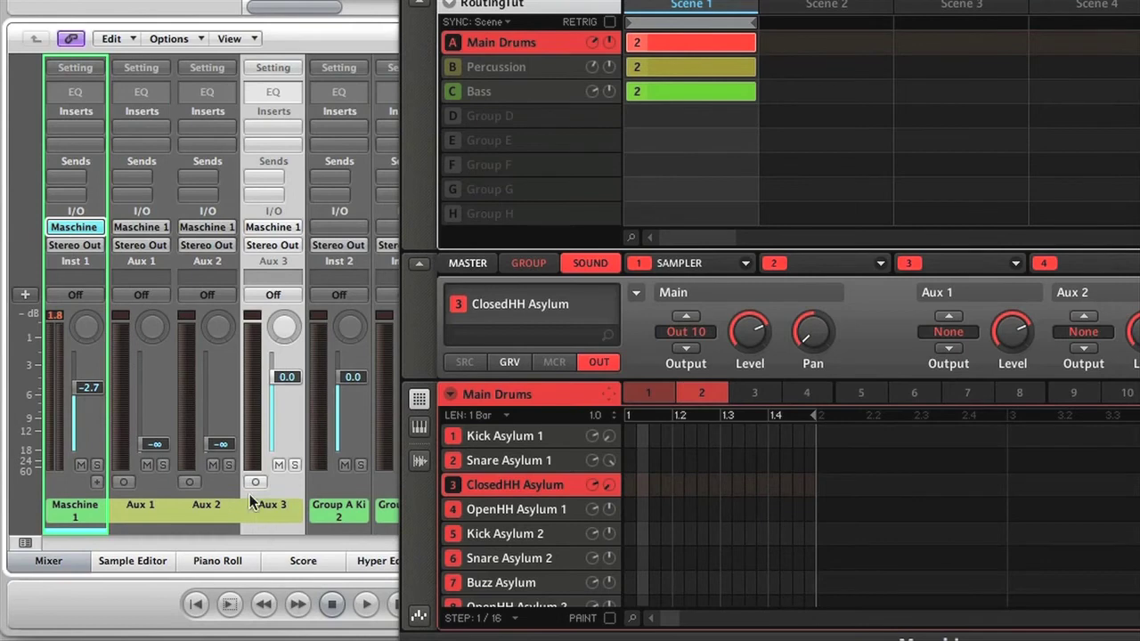
left_click_drag(220, 444, 220, 385)
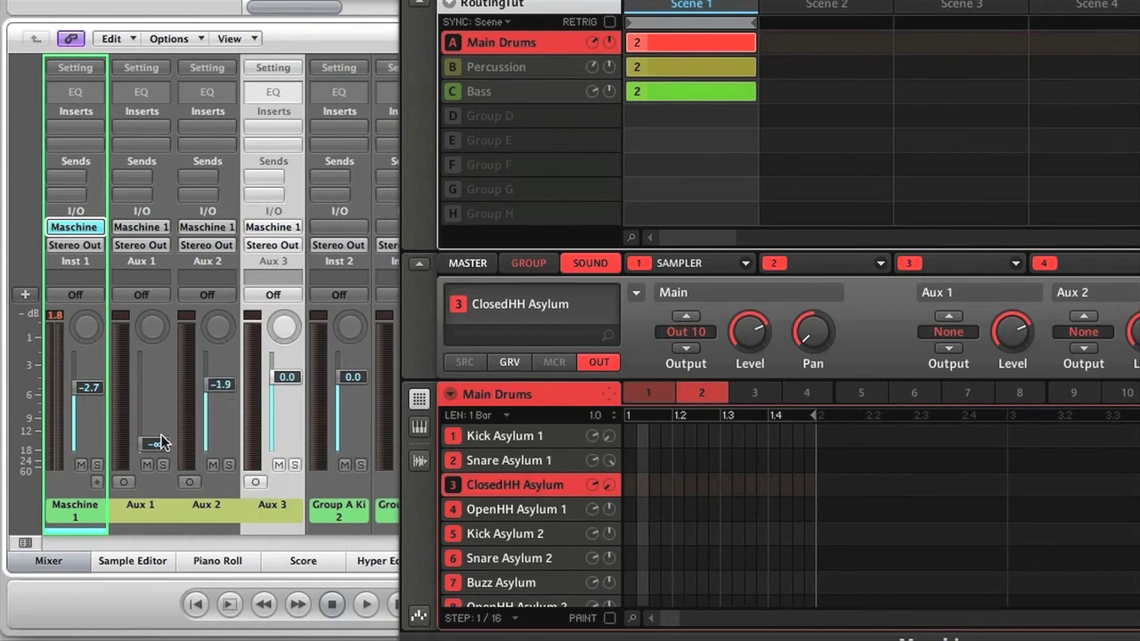
left_click_drag(156, 443, 156, 388)
Step: Play the beat and bring the Aux 2 and Aux 3 levels down slightly to balance them
key("space")
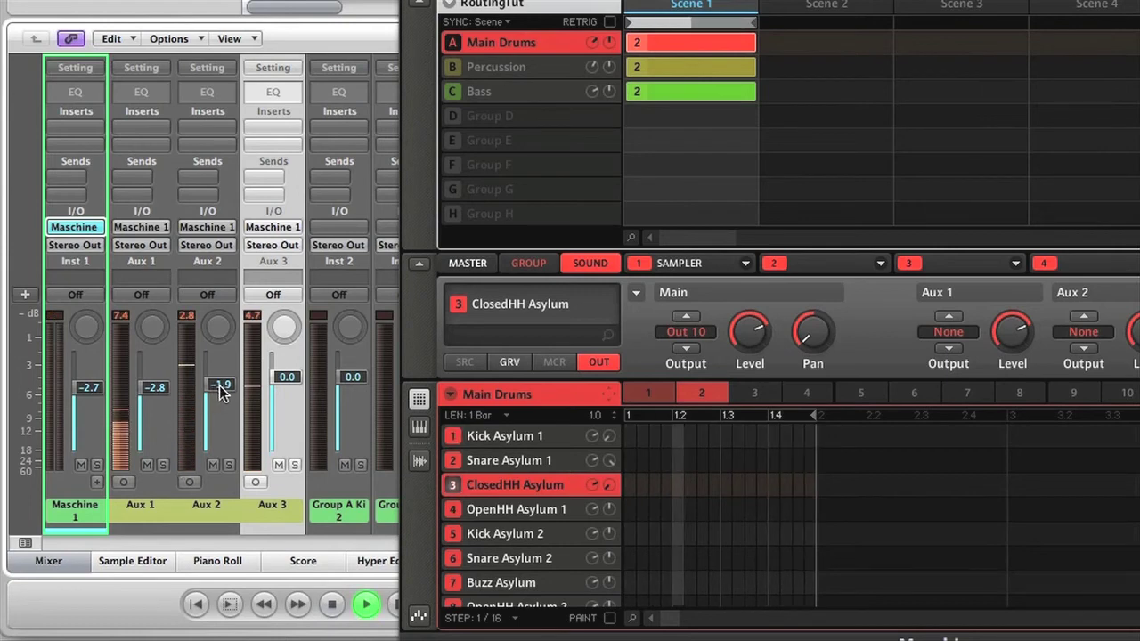
left_click_drag(219, 386, 273, 386)
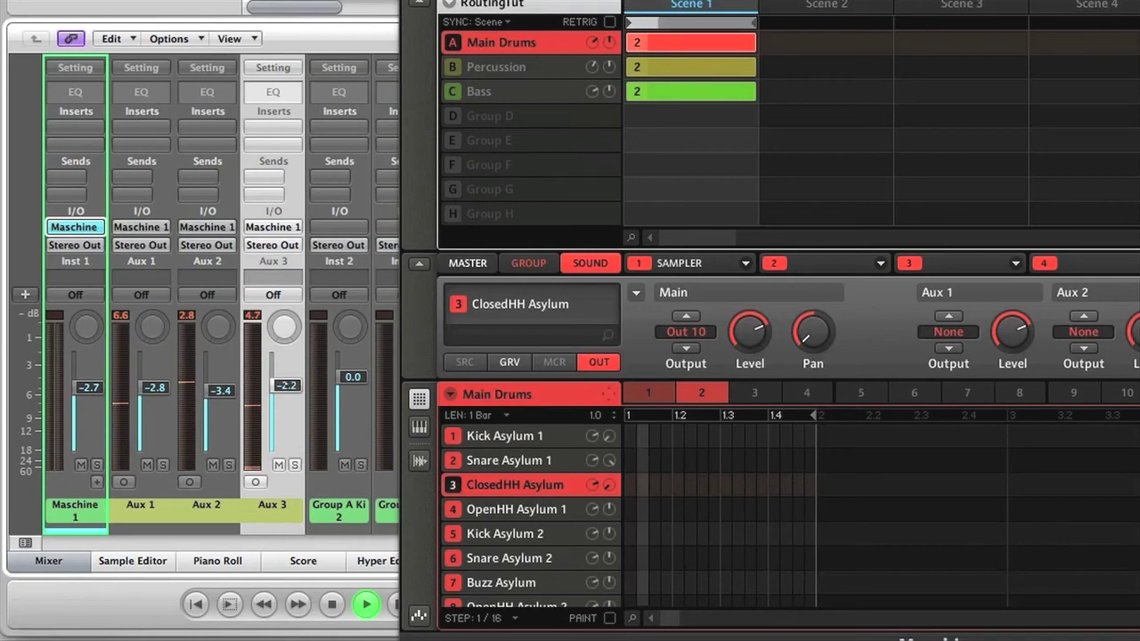
left_click_drag(286, 388, 289, 397)
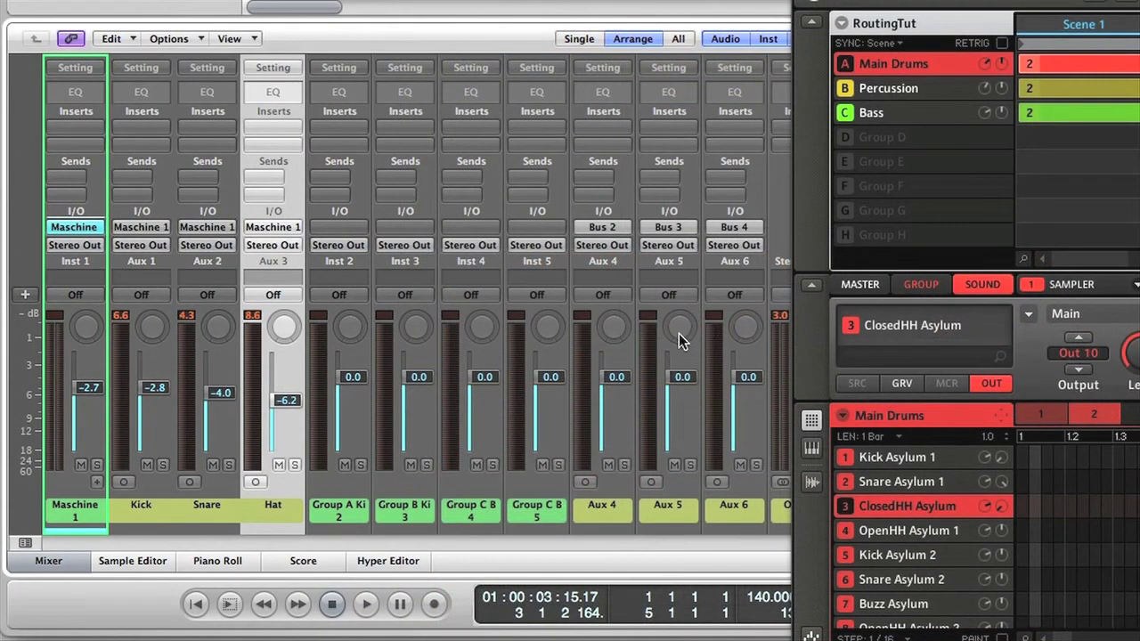
Step: Switch the Aux 4, Aux 5 and Aux 6 channels to stereo
left_click(584, 482)
left_click(653, 482)
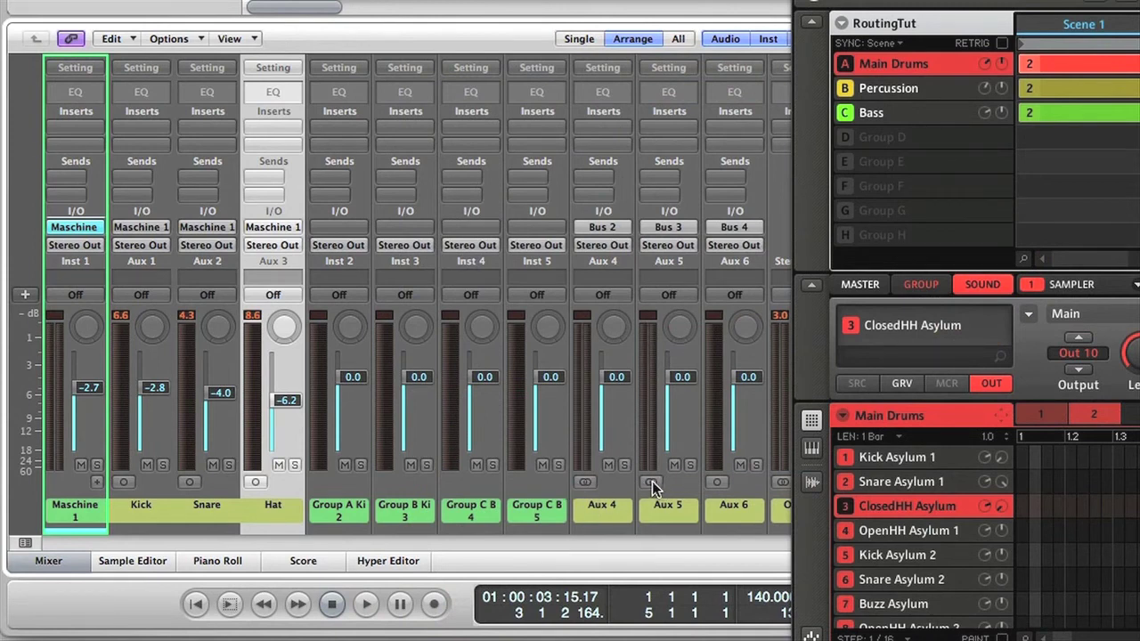
left_click(717, 481)
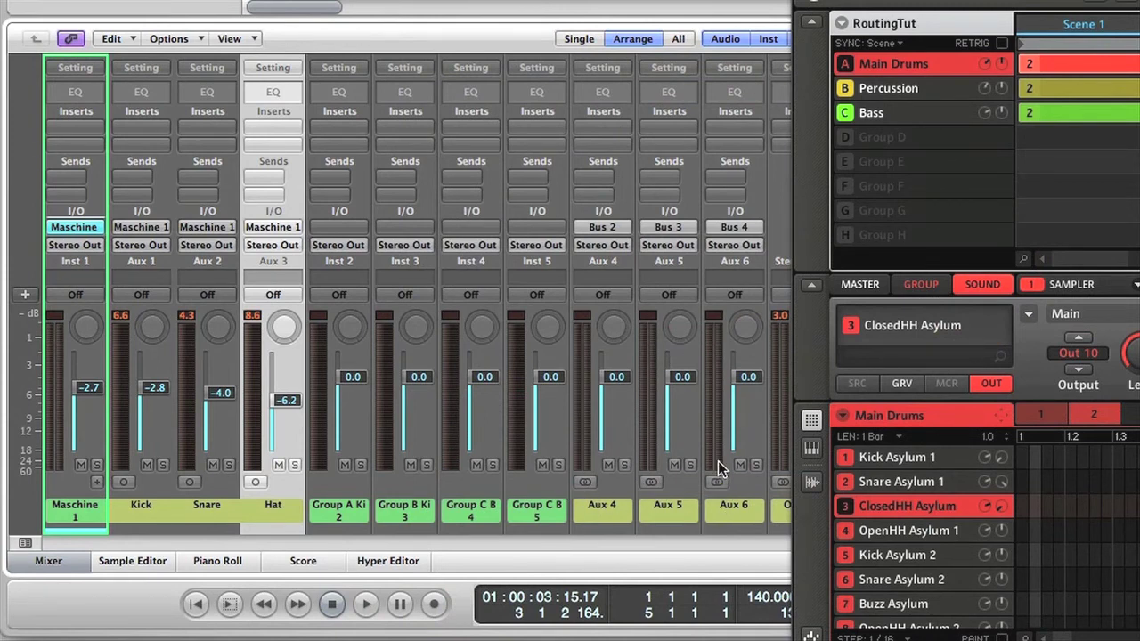
Step: Set the Aux 4, 5 and 6 inputs to Maschine outputs 3-4, 5-6 and 7-8
left_click(592, 230)
mouse_move(683, 358)
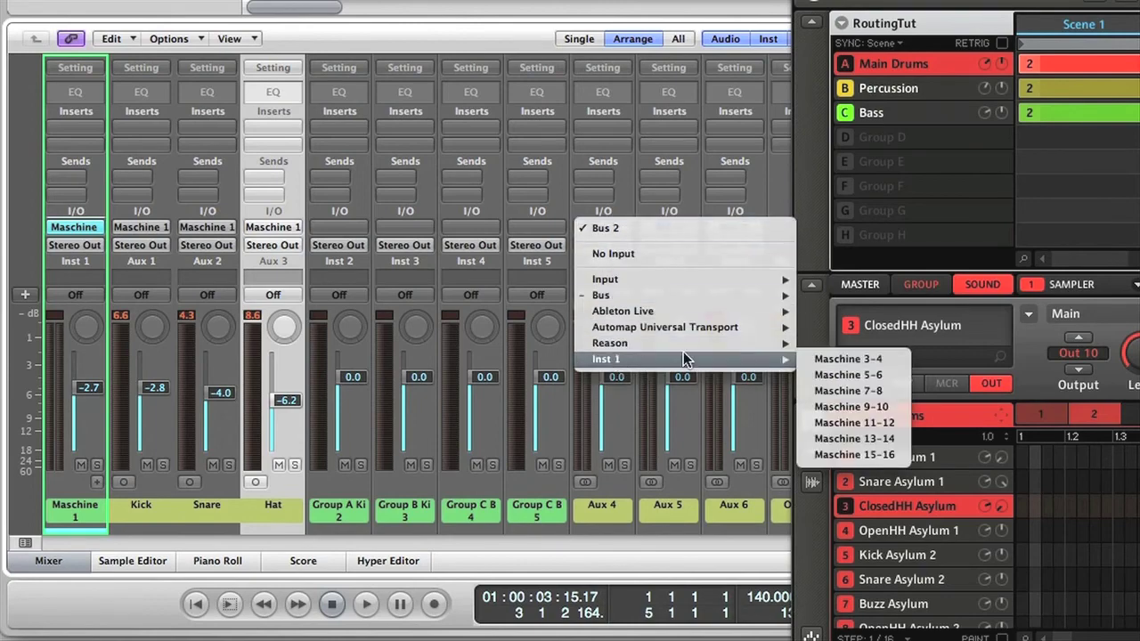
left_click(855, 359)
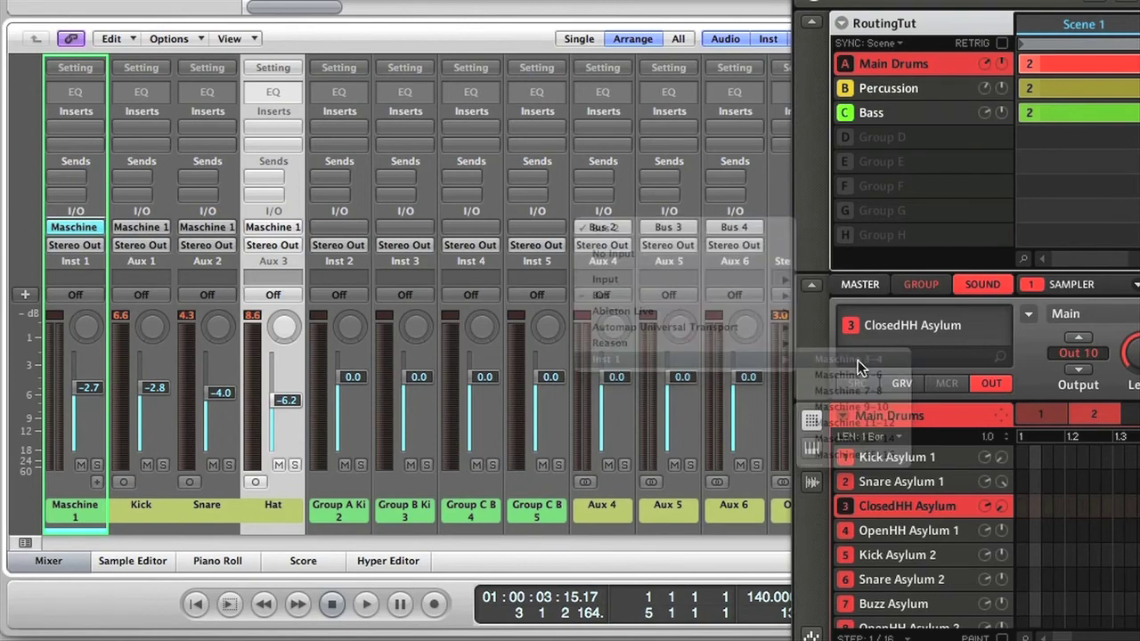
left_click(666, 229)
mouse_move(699, 358)
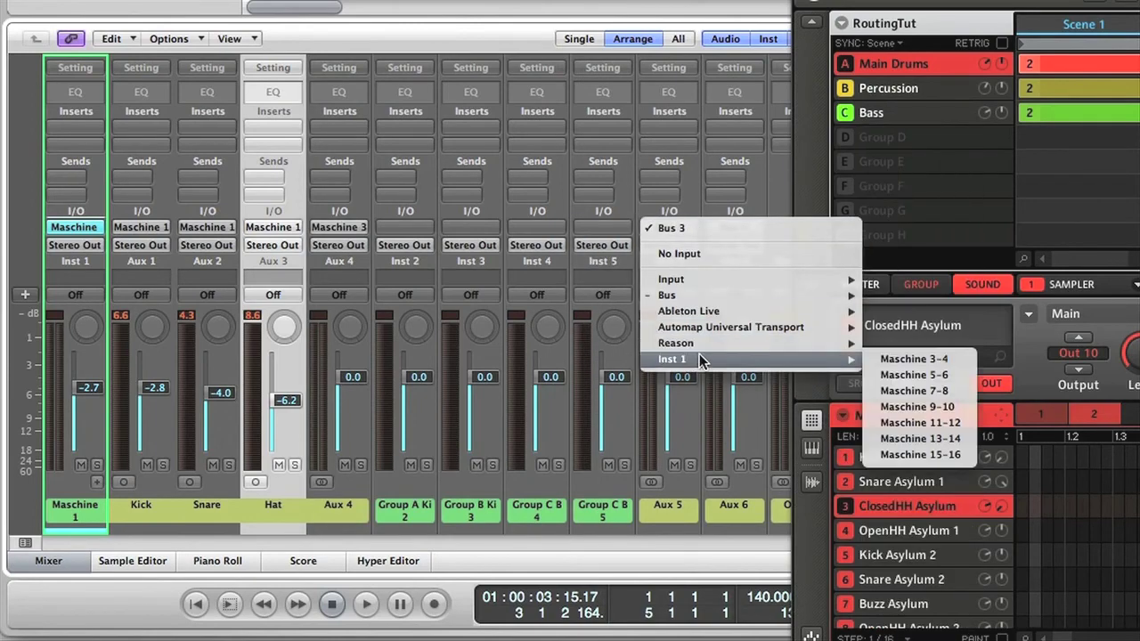
left_click(893, 374)
left_click(733, 228)
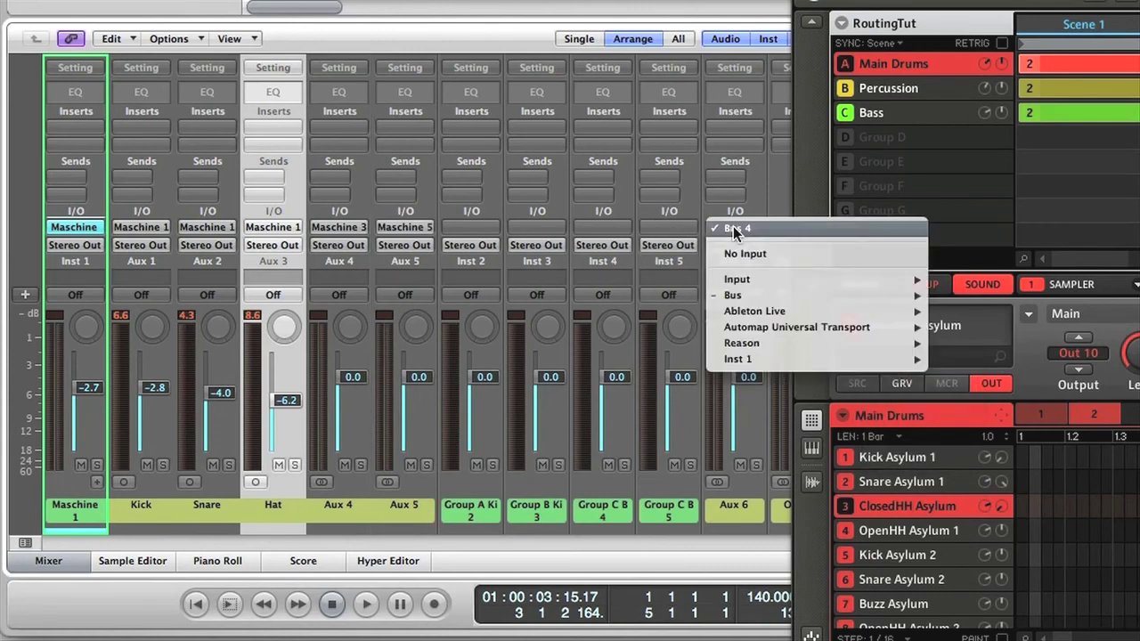
mouse_move(875, 358)
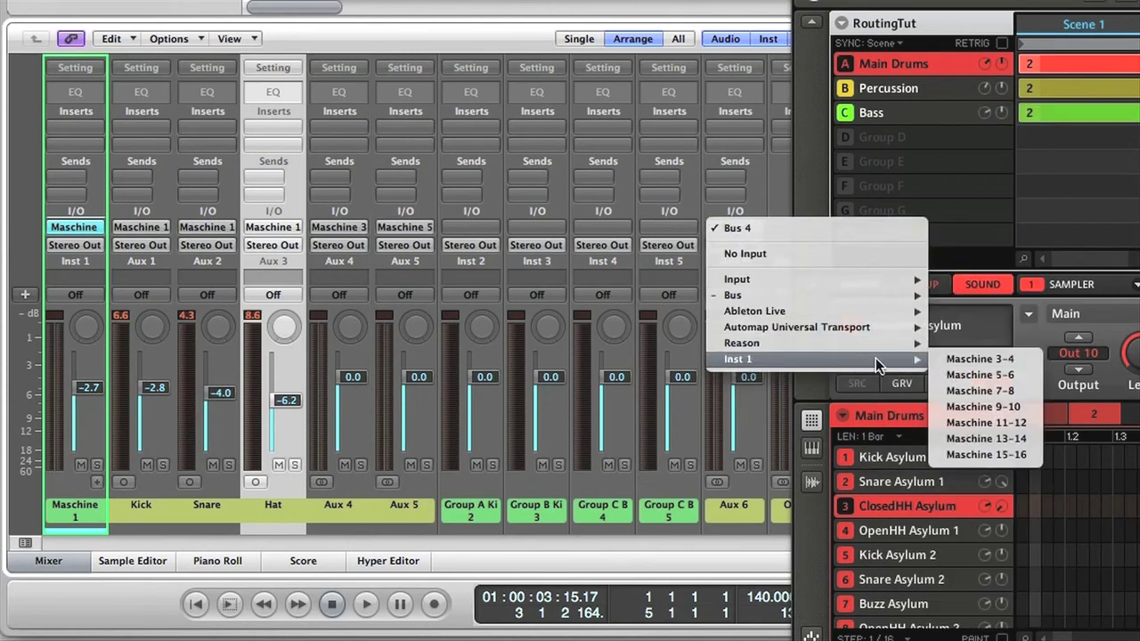
left_click(959, 389)
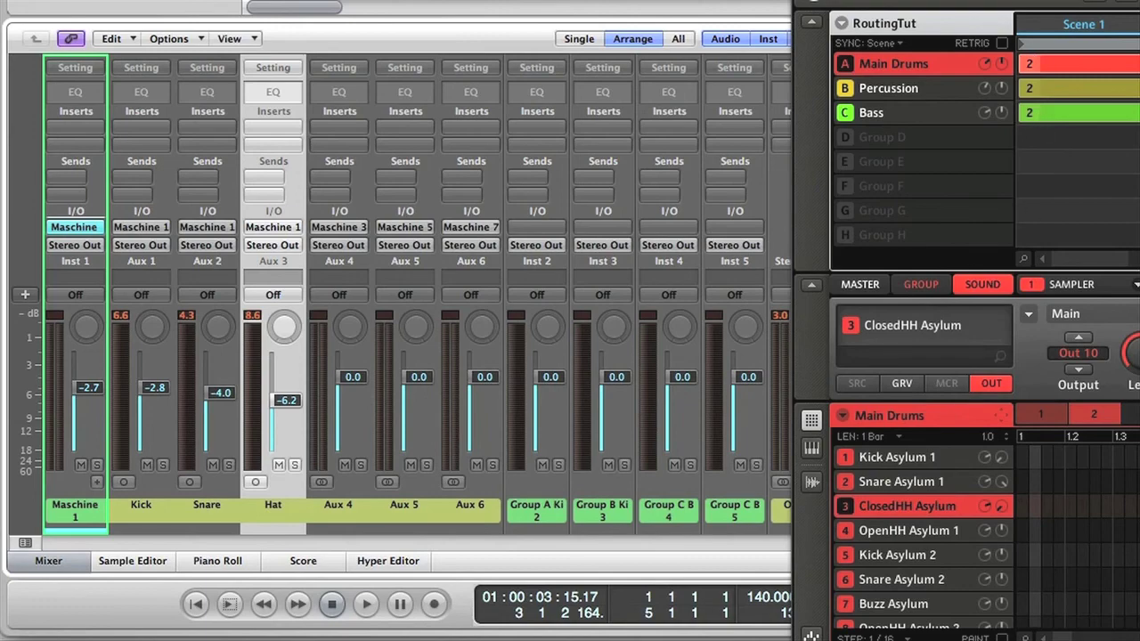
Step: Route Maschine's Percussion group output to Out 2
left_click_drag(1043, 9, 788, 2)
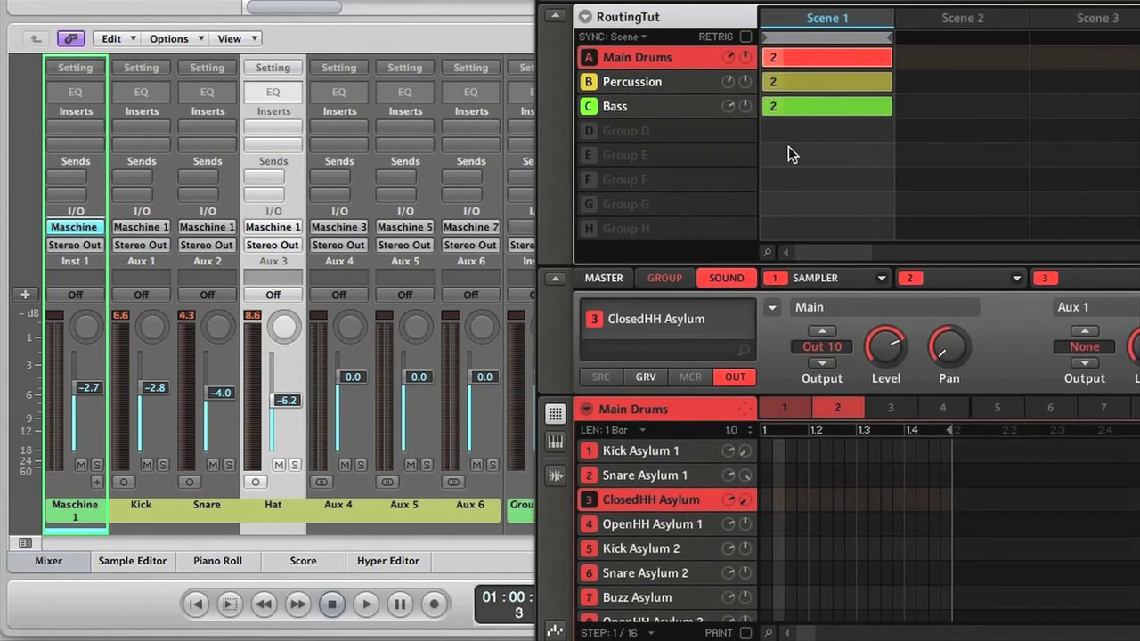
left_click(640, 86)
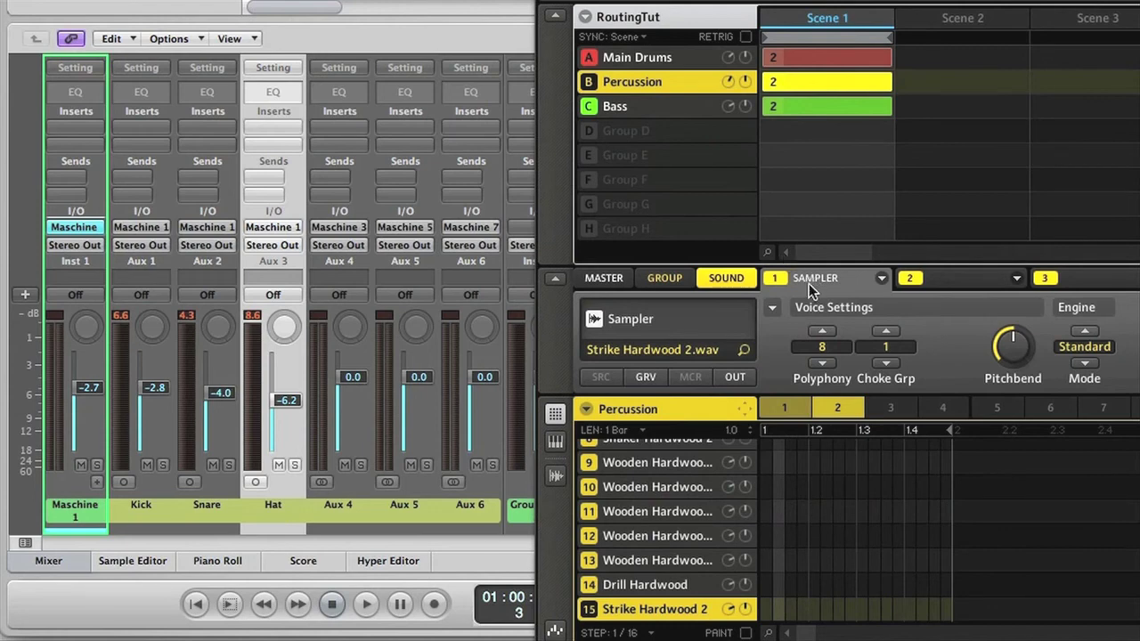
left_click(668, 279)
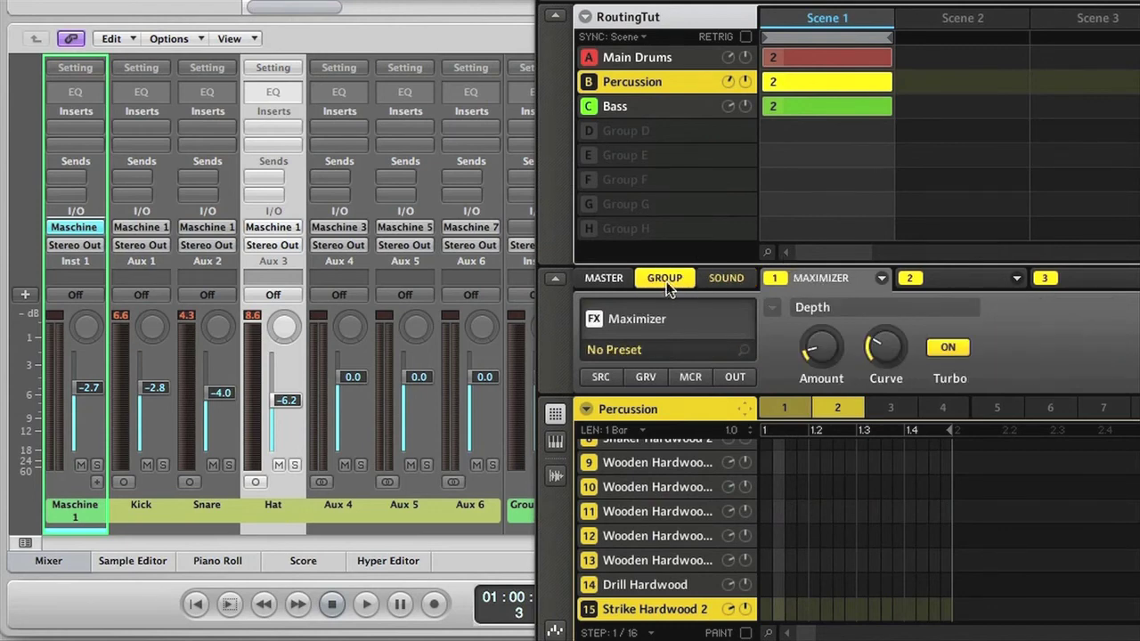
left_click(736, 377)
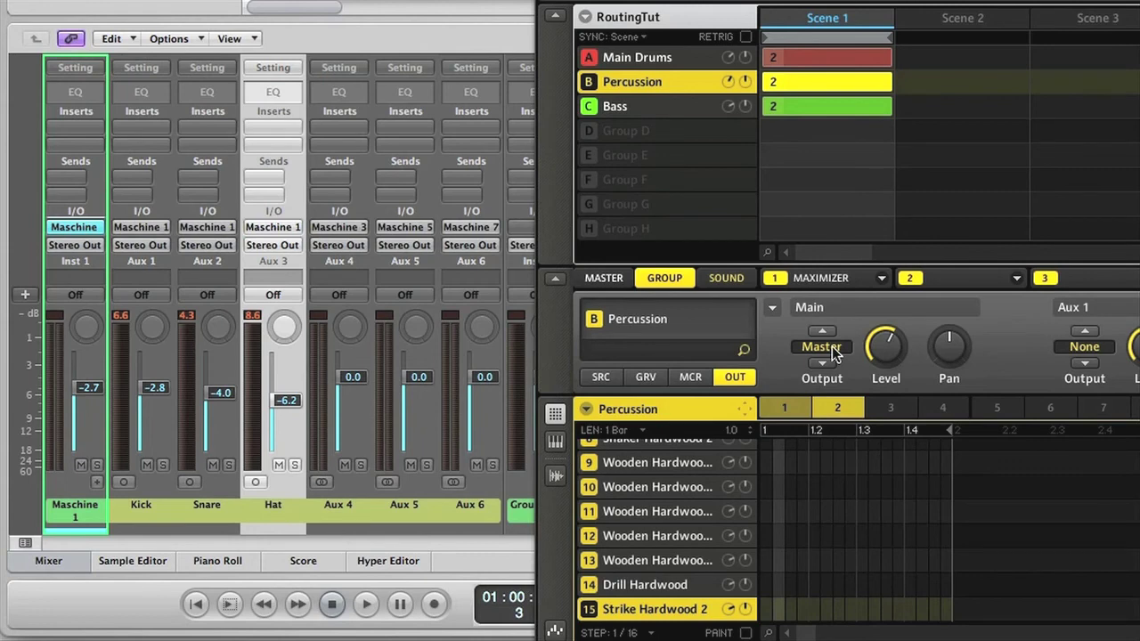
left_click(836, 353)
left_click(891, 74)
Step: In the Bass group, route the Havoc sound to Out 3 and LFOed to Out 4
left_click(624, 106)
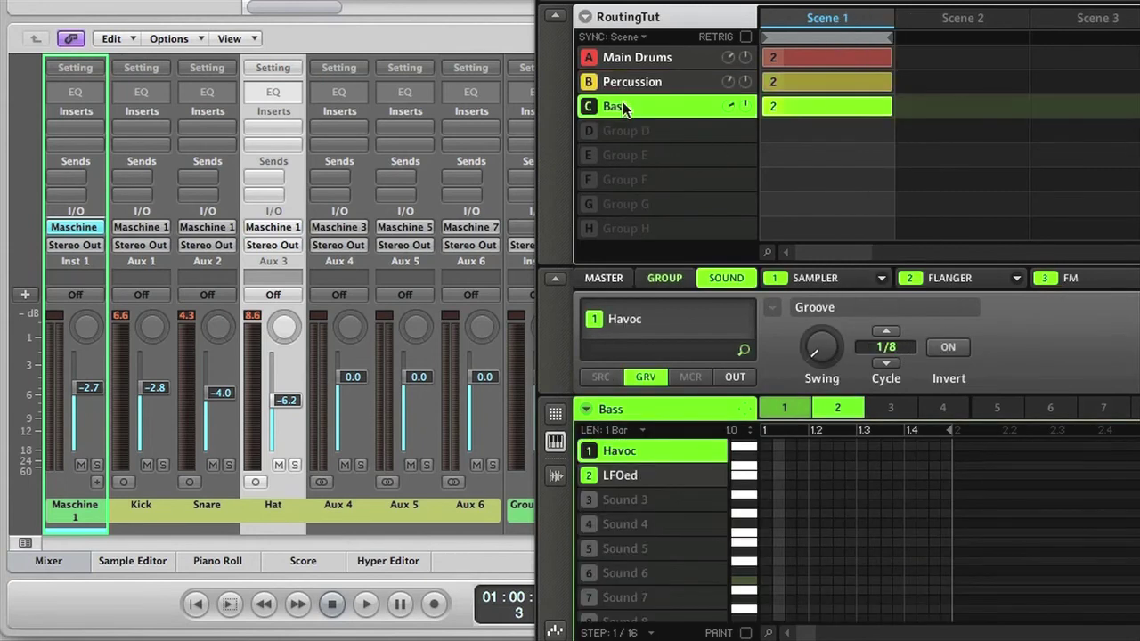
left_click(736, 377)
left_click(816, 349)
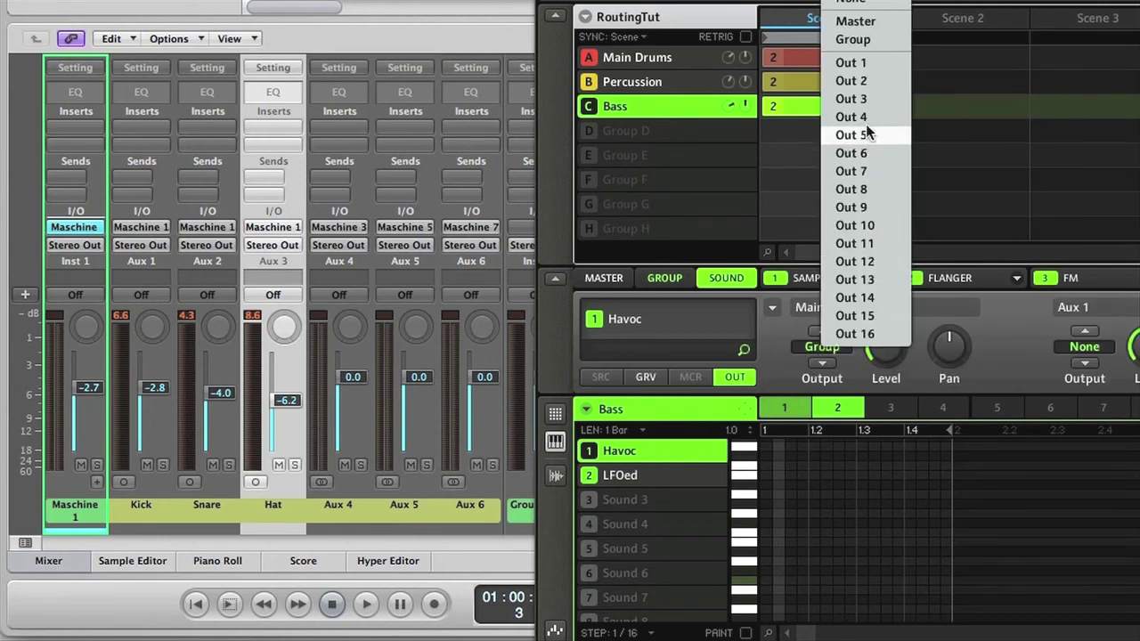
left_click(863, 98)
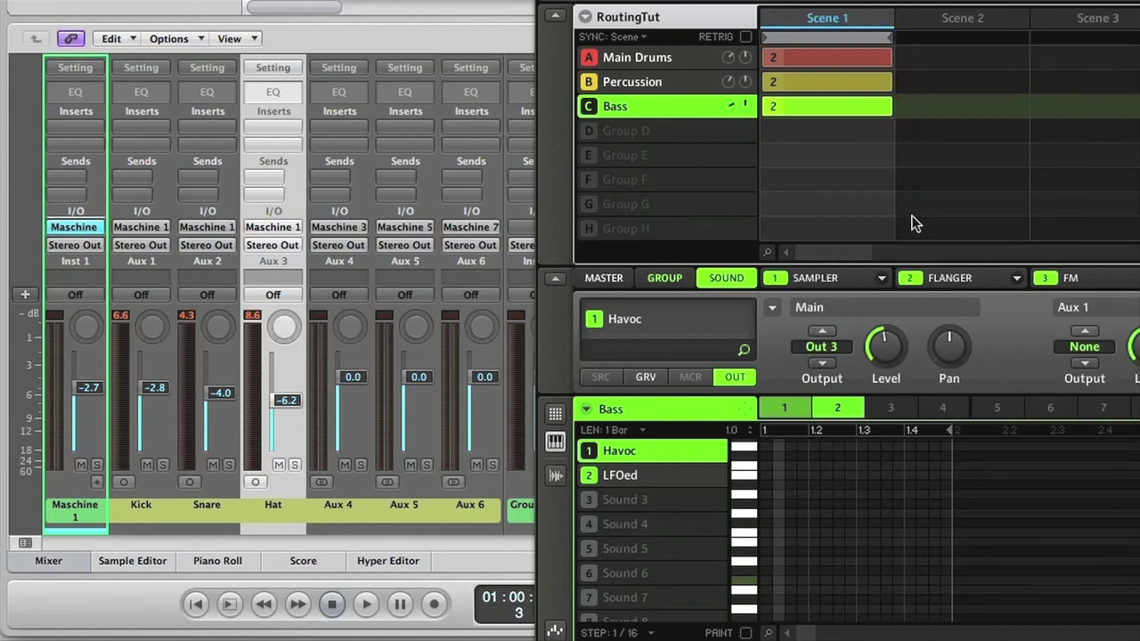
left_click(667, 477)
left_click(838, 360)
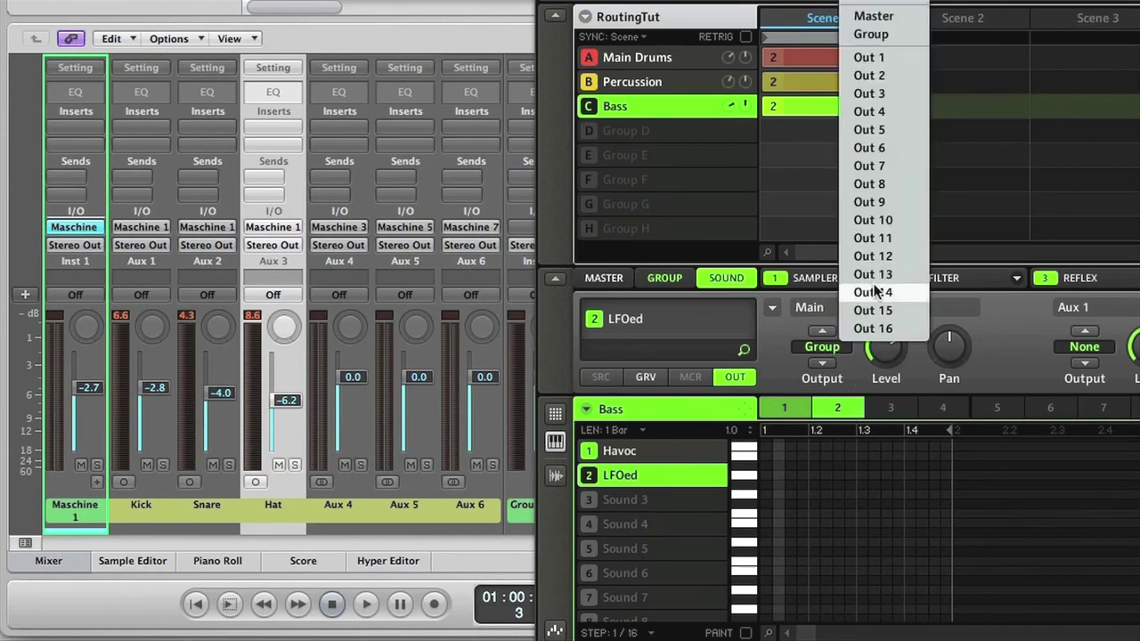
left_click(882, 108)
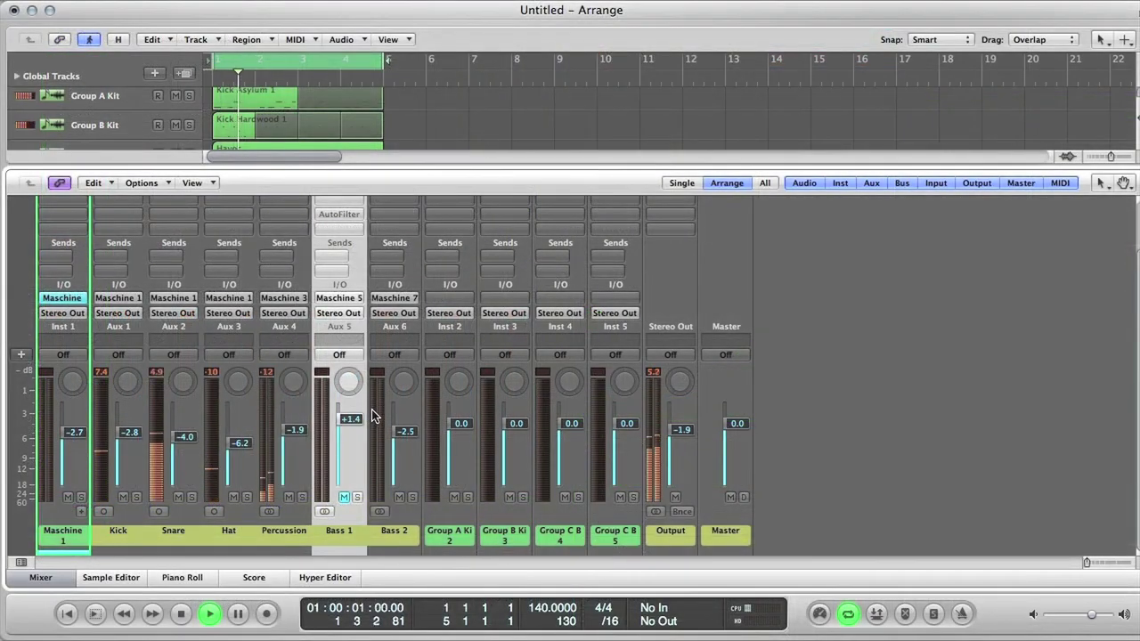
Step: Unmute and solo Bass 1, then enable its AutoFilter insert
left_click(343, 497)
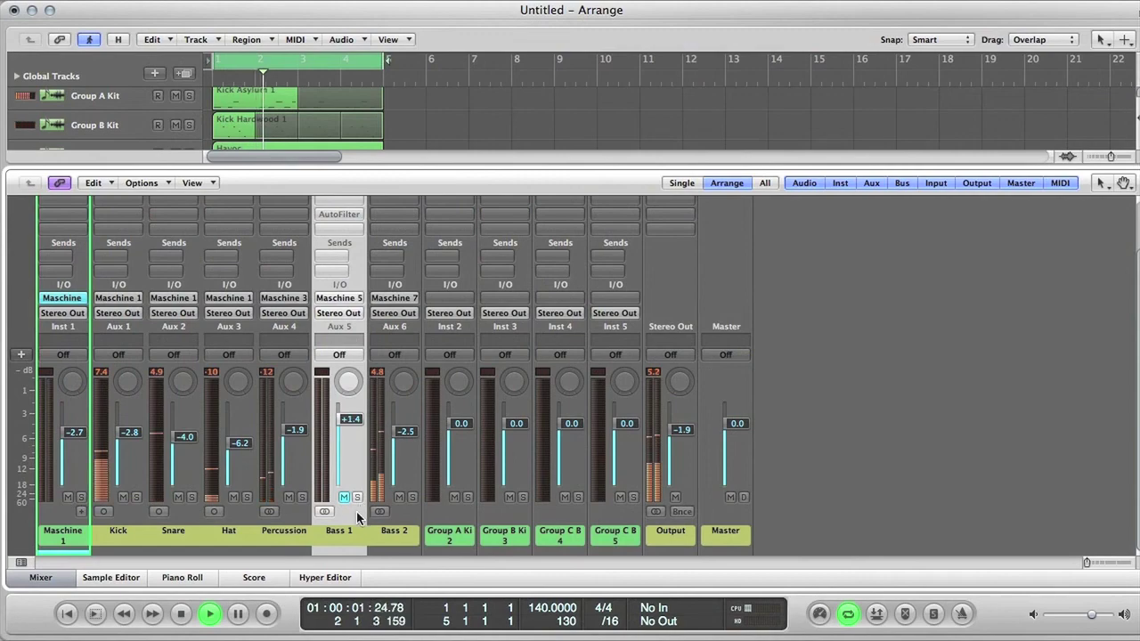
left_click(357, 497)
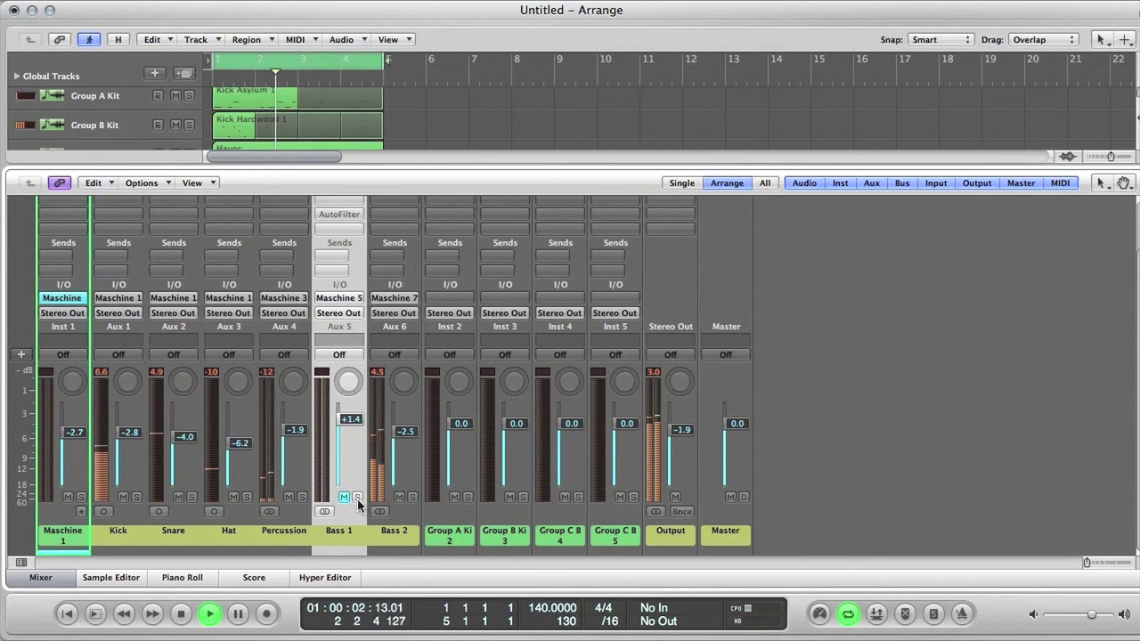
left_click(334, 214, "alt")
left_click(336, 215)
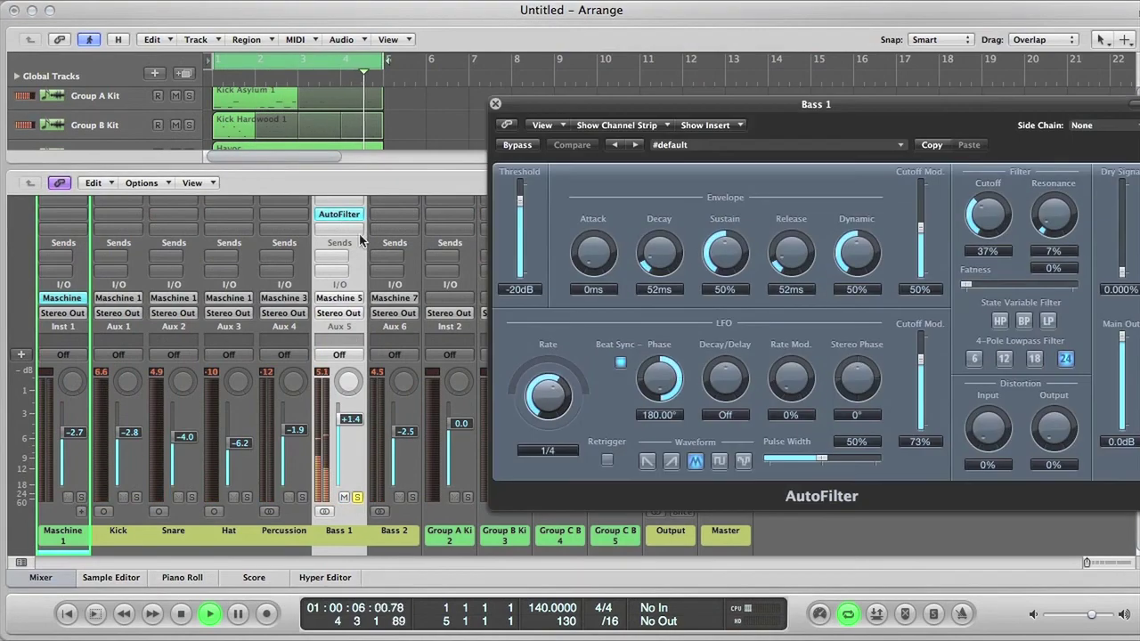
Step: Set the AutoFilter LFO rate to 1/4d and lower the Bass 1 fader to -0.2 dB
mouse_move(548, 390)
left_mouse_down()
mouse_move(547, 367)
mouse_move(554, 422)
mouse_move(542, 408)
left_mouse_up()
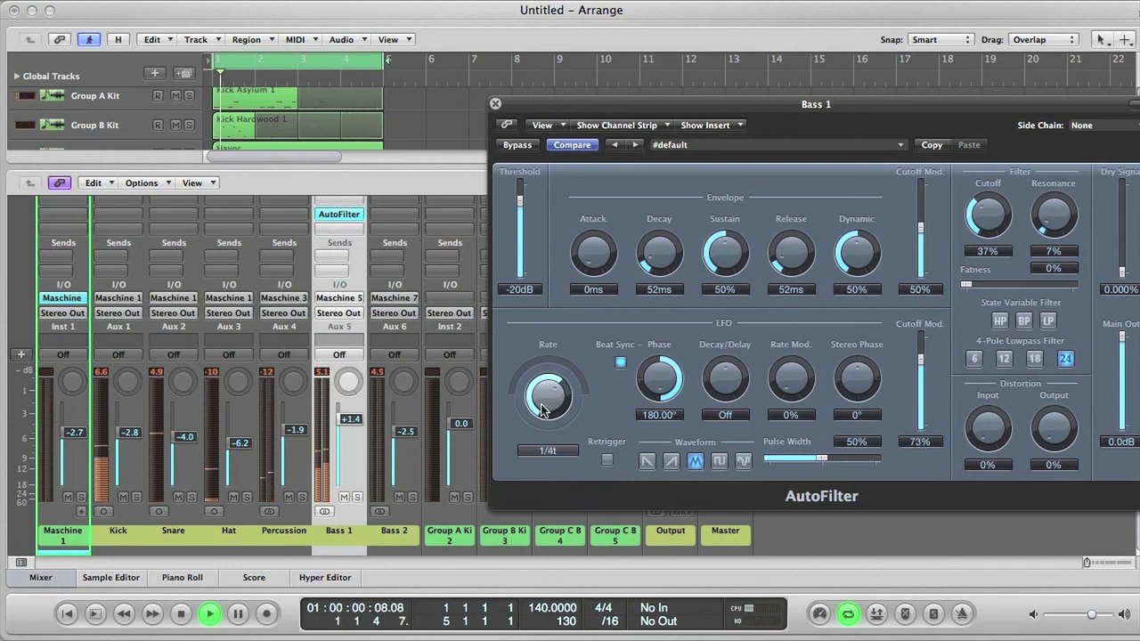
left_click_drag(542, 408, 541, 401)
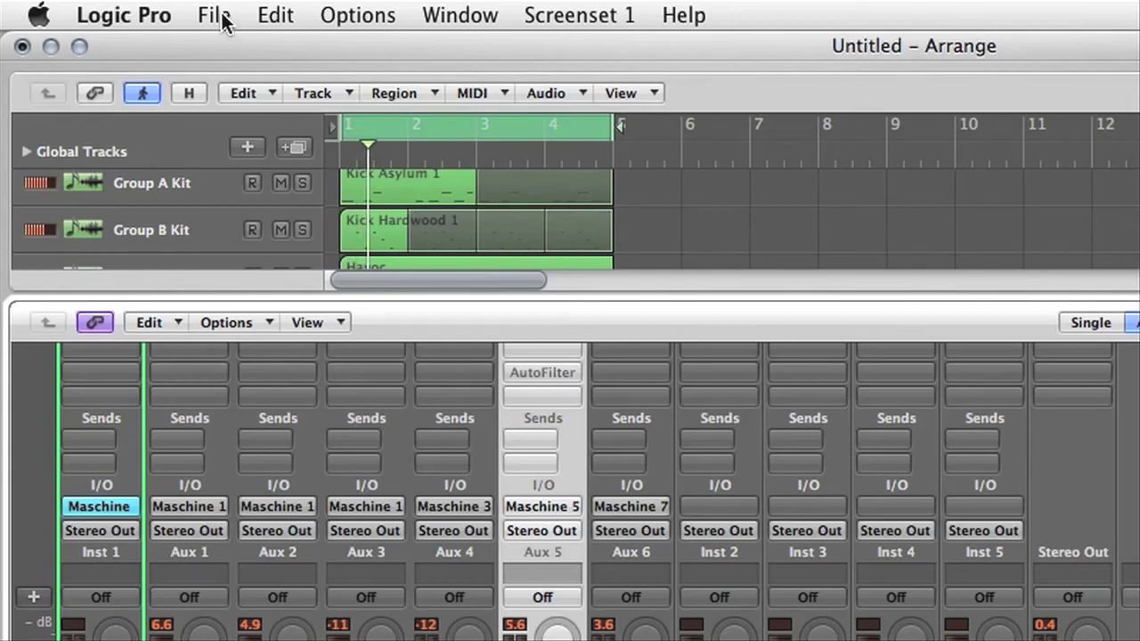
left_click(220, 19)
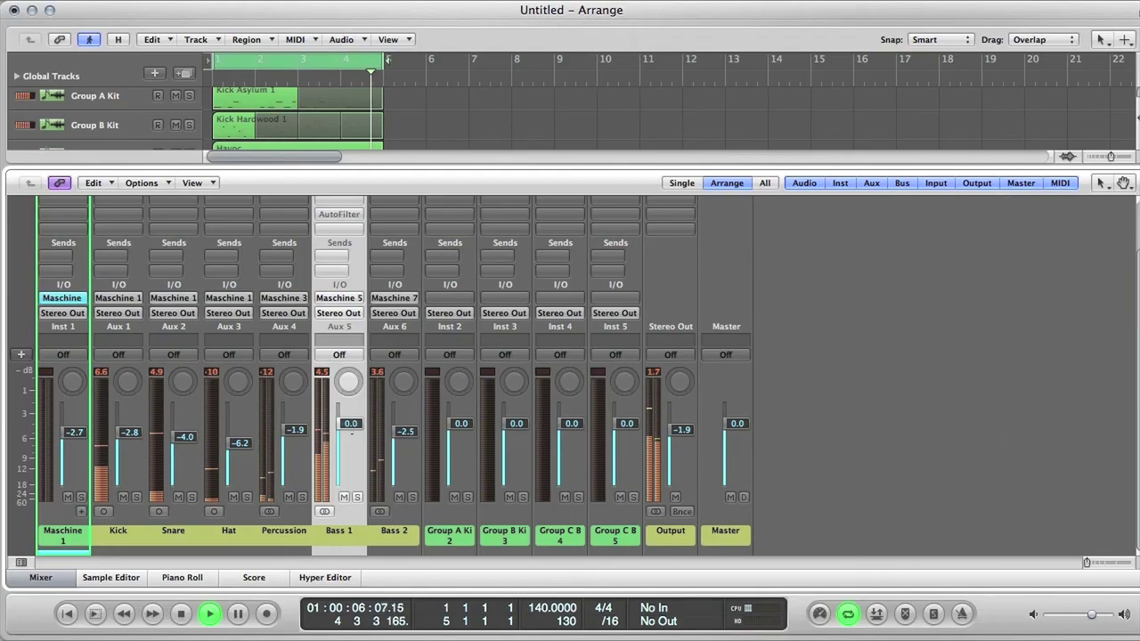
left_click_drag(350, 433, 349, 435)
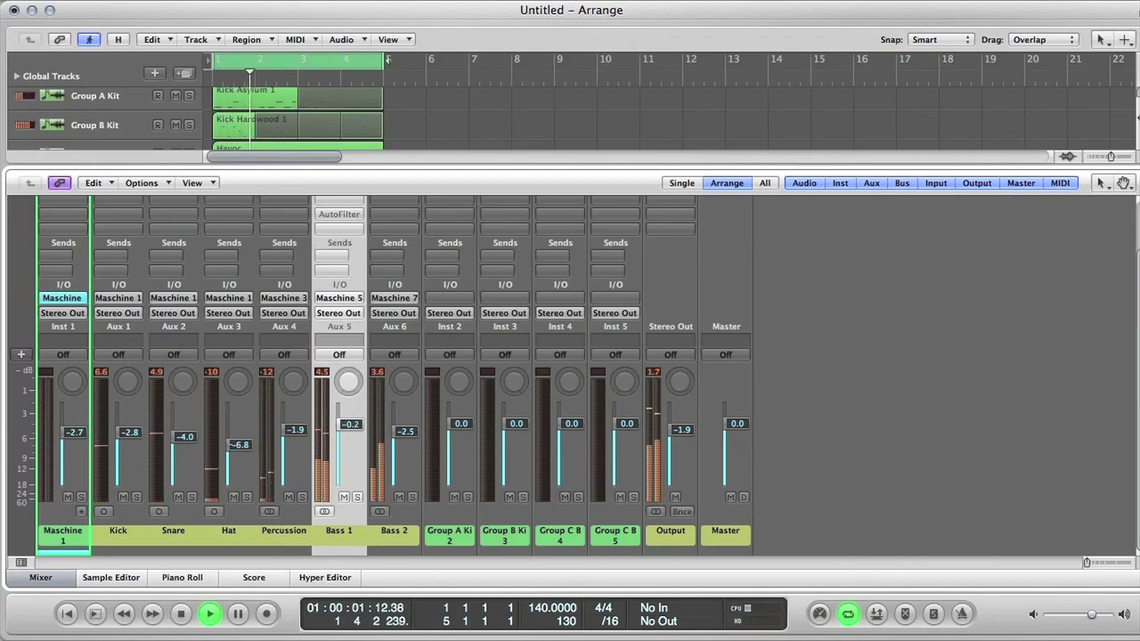